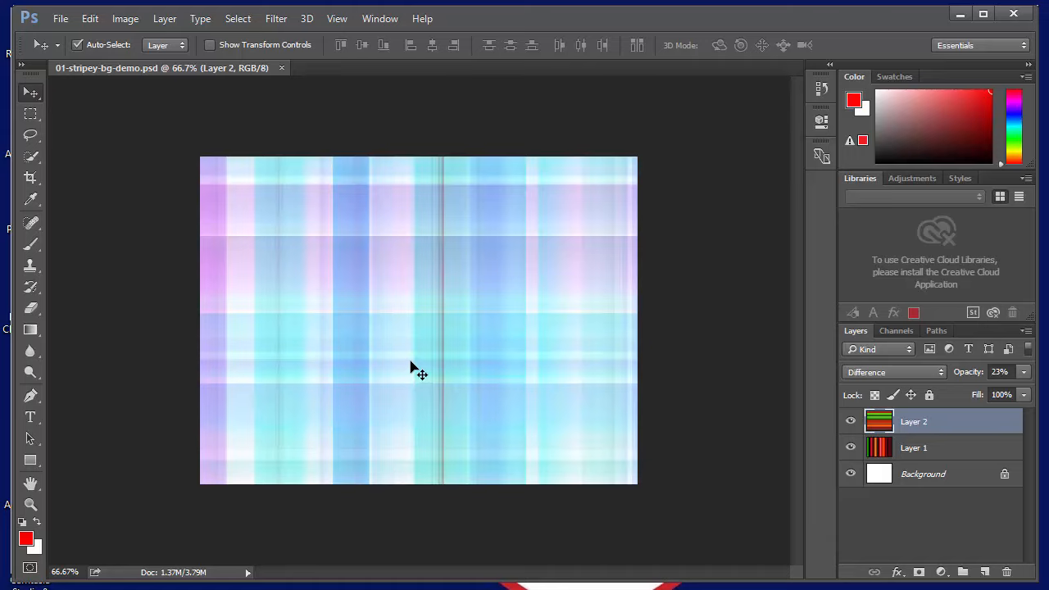
- Close the striped demo file and create a new document 1200 pixels wide and 900 pixels high
{"action": "left_click", "coordinate": [282, 68]}
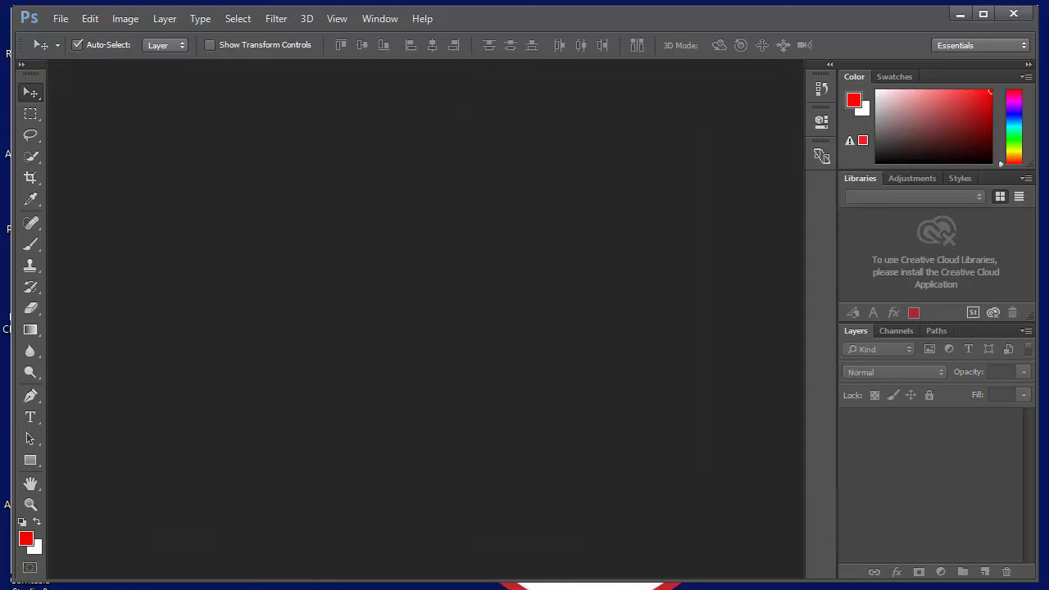
{"action": "key", "text": "alt+Tab"}
{"action": "key", "text": "alt+Tab"}
{"action": "left_click", "coordinate": [60, 18]}
{"action": "left_click", "coordinate": [68, 37]}
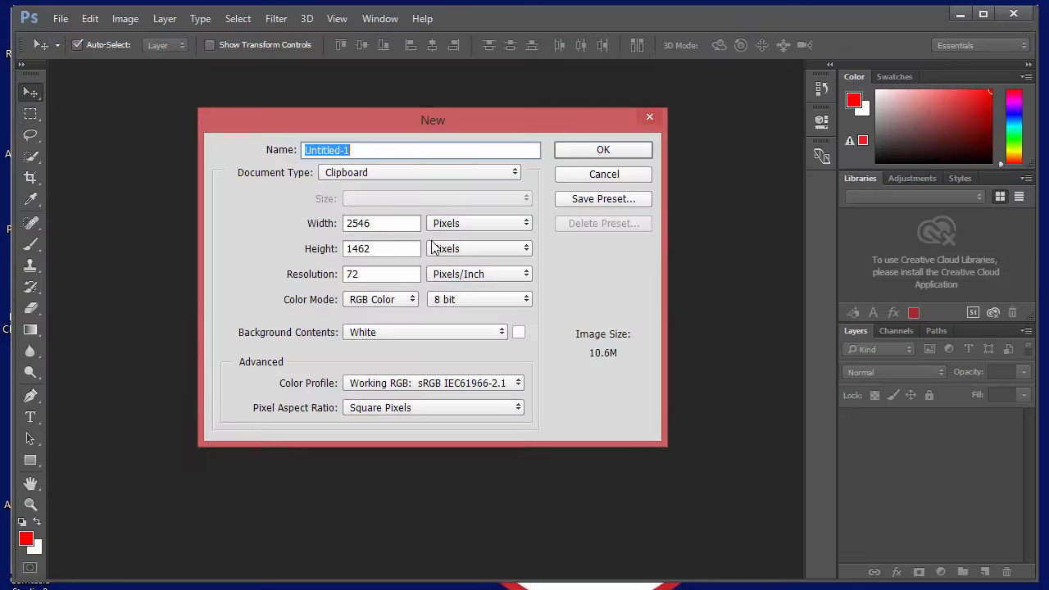
{"action": "left_click_drag", "start_coordinate": [387, 228], "coordinate": [338, 230]}
{"action": "type", "text": "1200"}
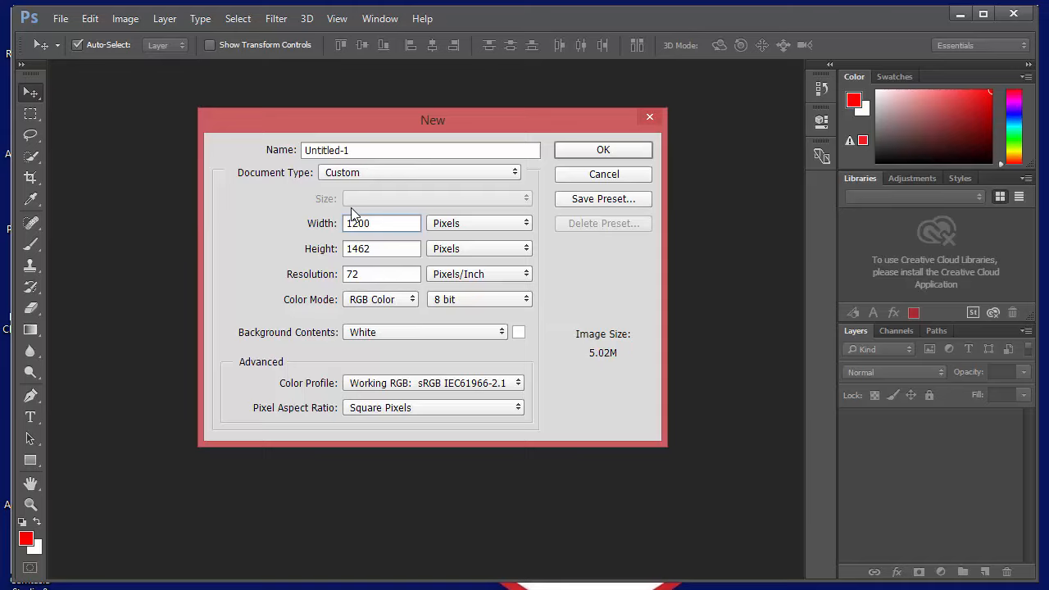
{"action": "key", "text": "Tab"}
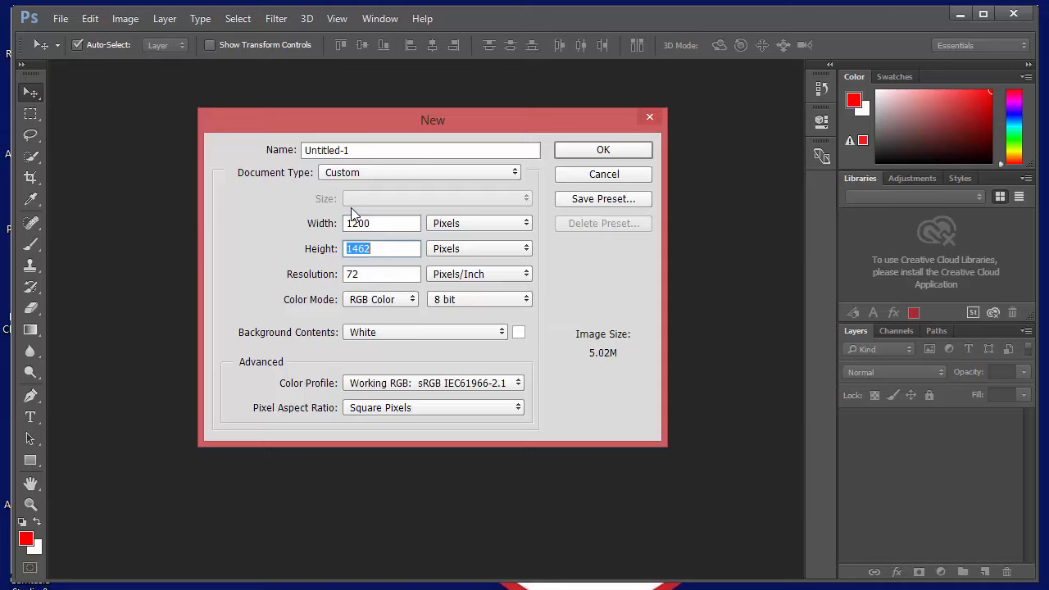
{"action": "type", "text": "900"}
{"action": "key", "text": "Return"}
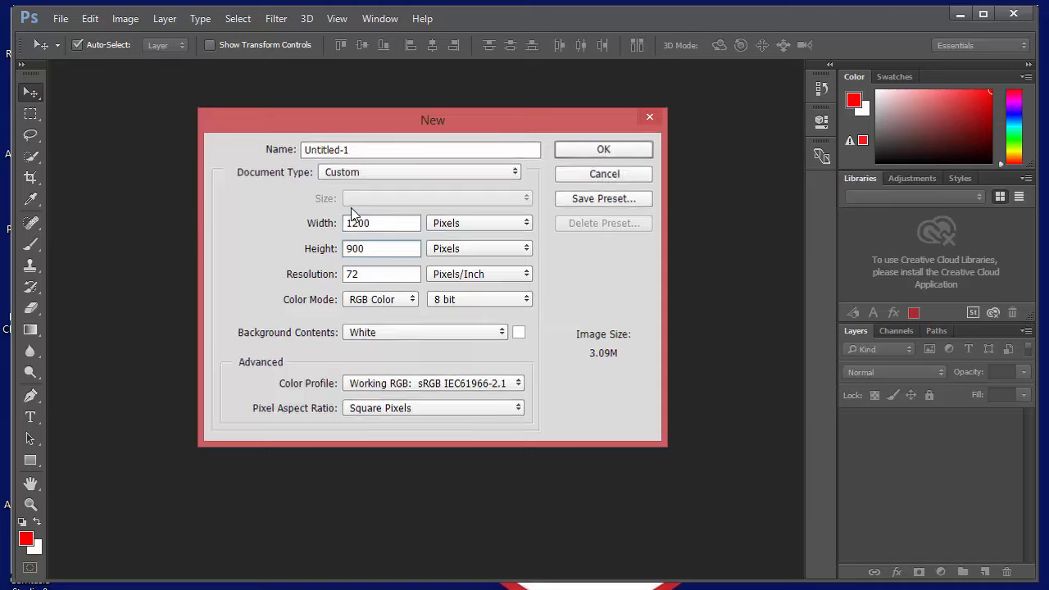
- Switch to Bridge and open Skittles-Louisiana-2003.jpg from the misc-demo folder in Photoshop
{"action": "key", "text": "alt+Tab"}
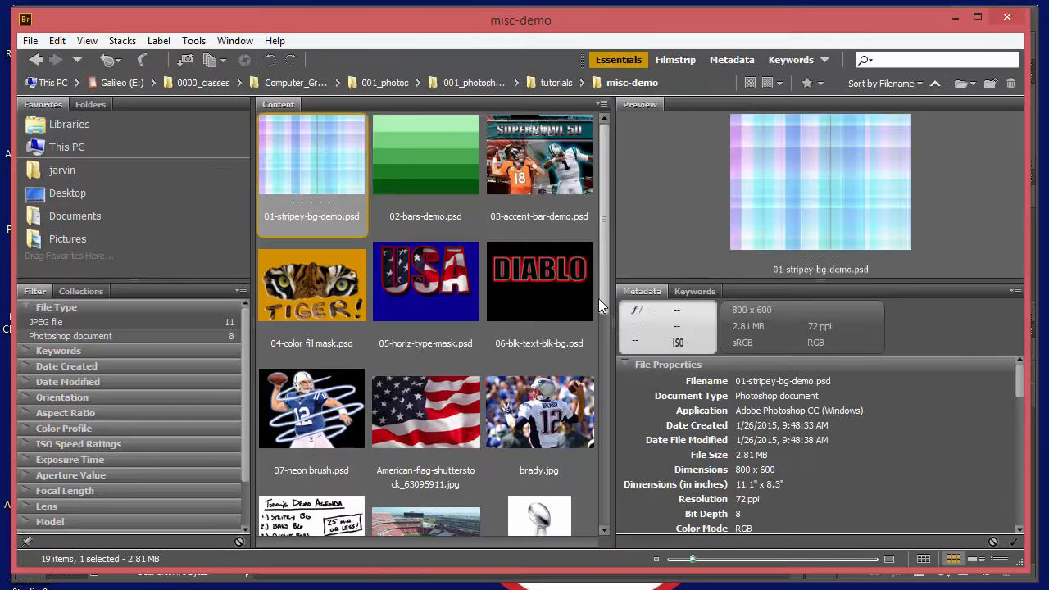
{"action": "left_click_drag", "start_coordinate": [601, 283], "coordinate": [563, 483]}
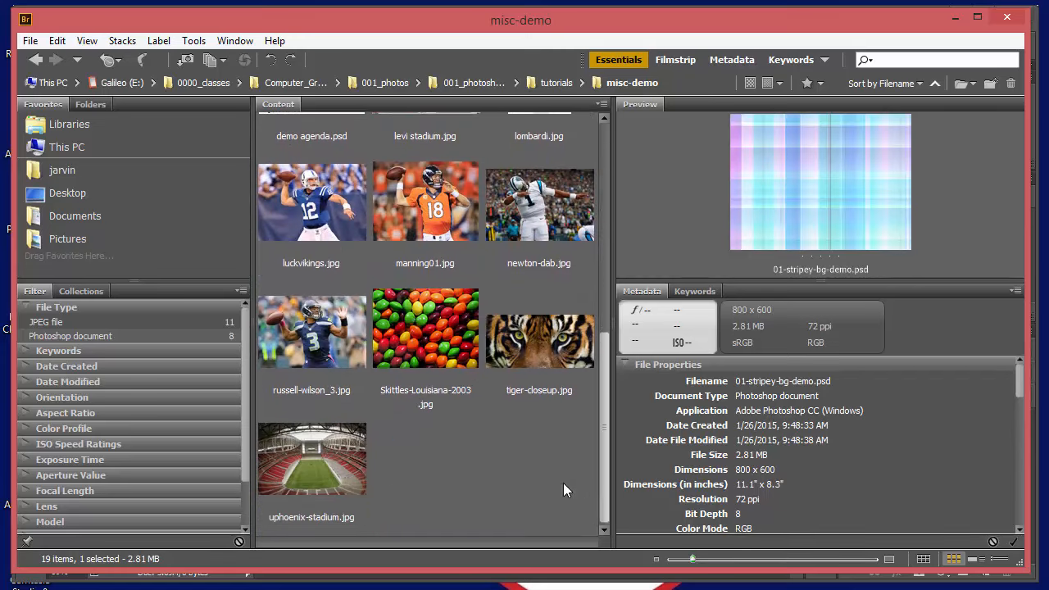
{"action": "left_click", "coordinate": [424, 361]}
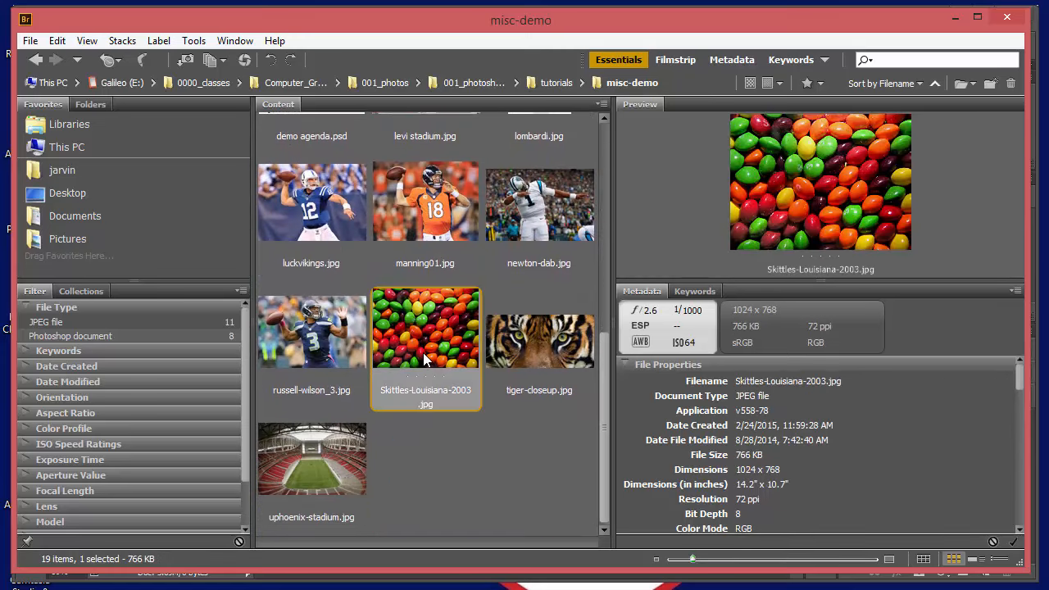
{"action": "double_click", "coordinate": [424, 353]}
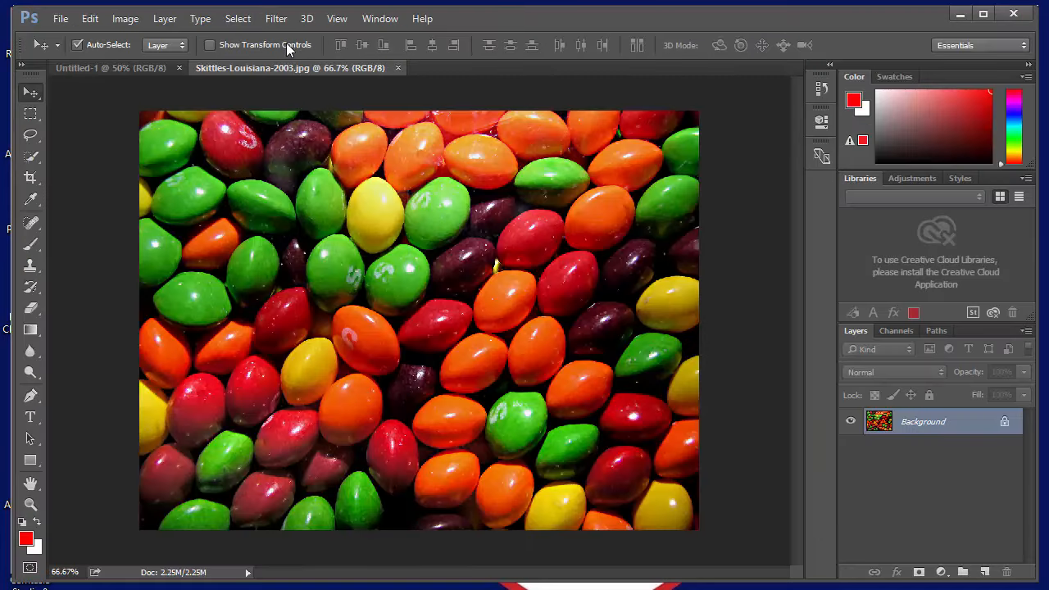
- Select a single-pixel row across the middle of the candy photo and paste it into the blank Untitled-1 document
{"action": "left_click", "coordinate": [31, 115]}
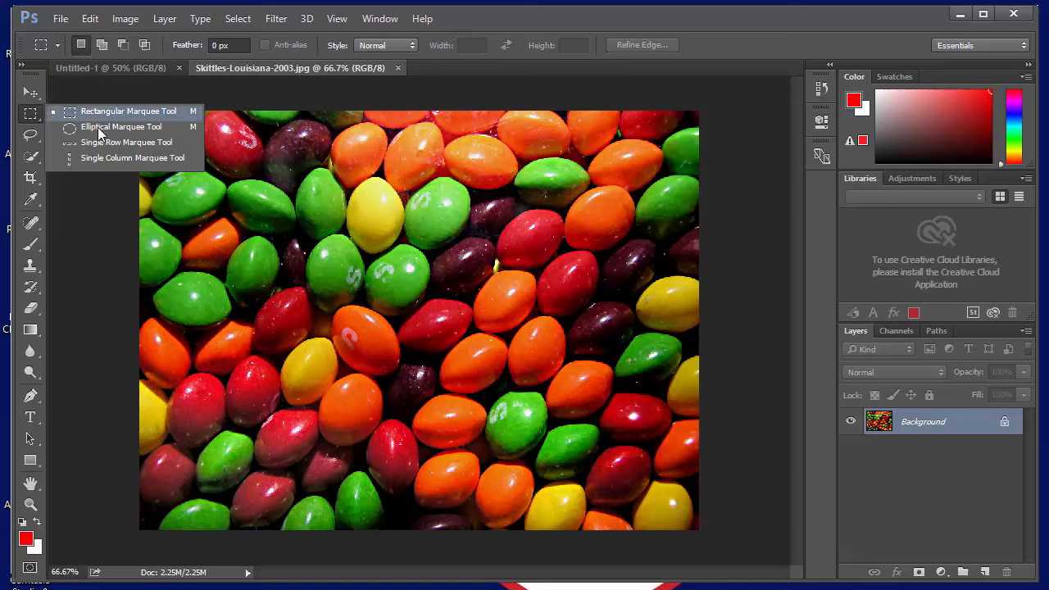
{"action": "left_click", "coordinate": [145, 144]}
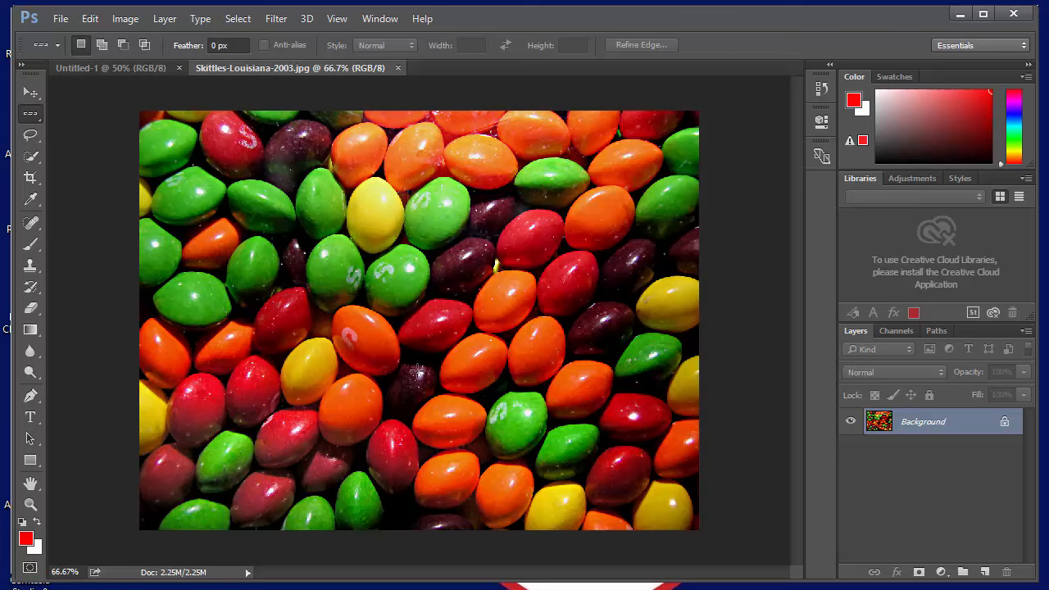
{"action": "left_click", "coordinate": [423, 326]}
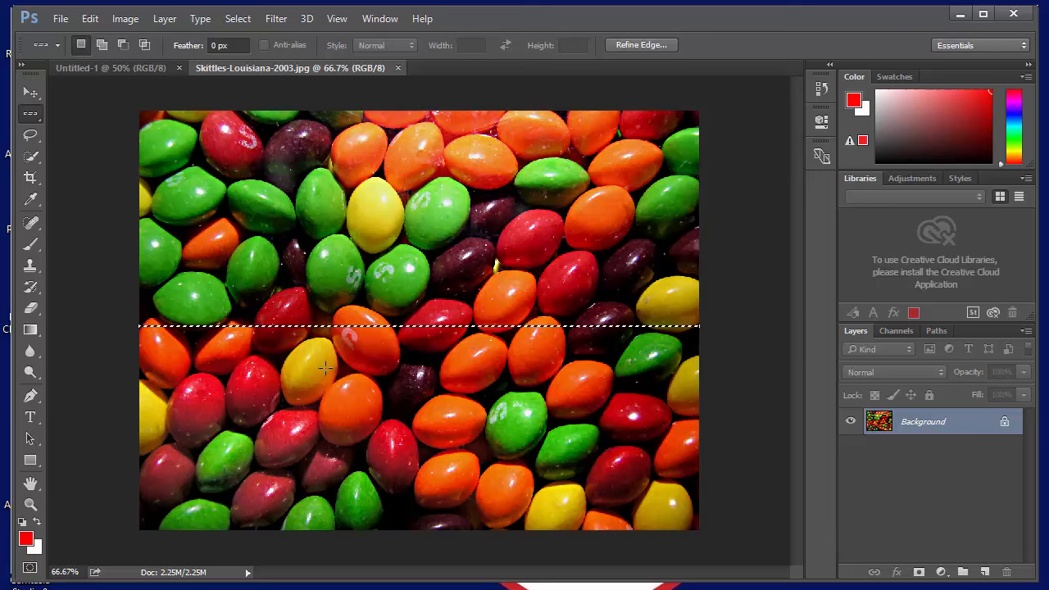
{"action": "left_click", "coordinate": [108, 68]}
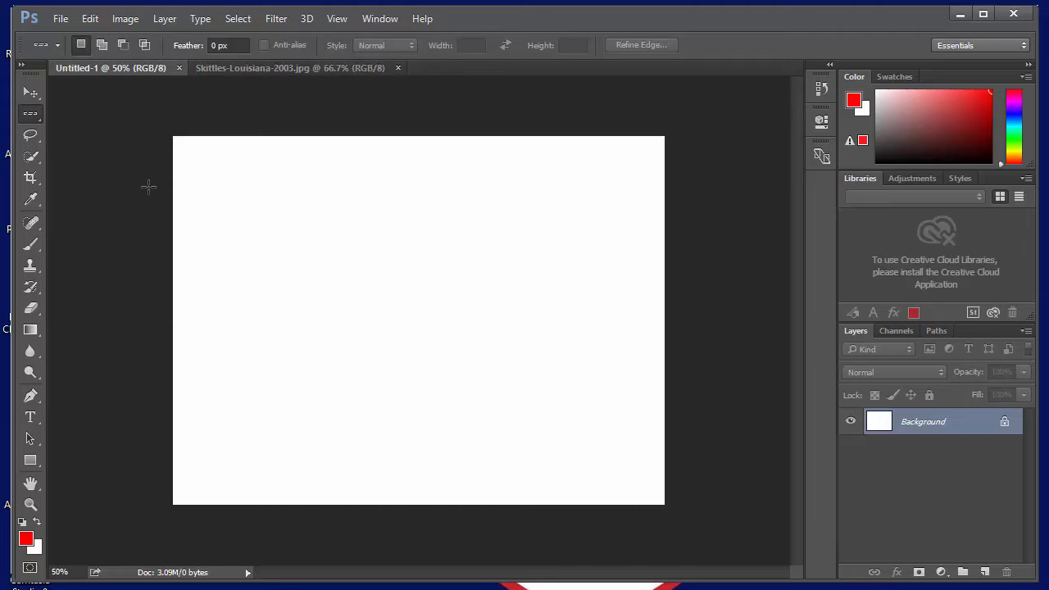
{"action": "key", "text": "ctrl+v"}
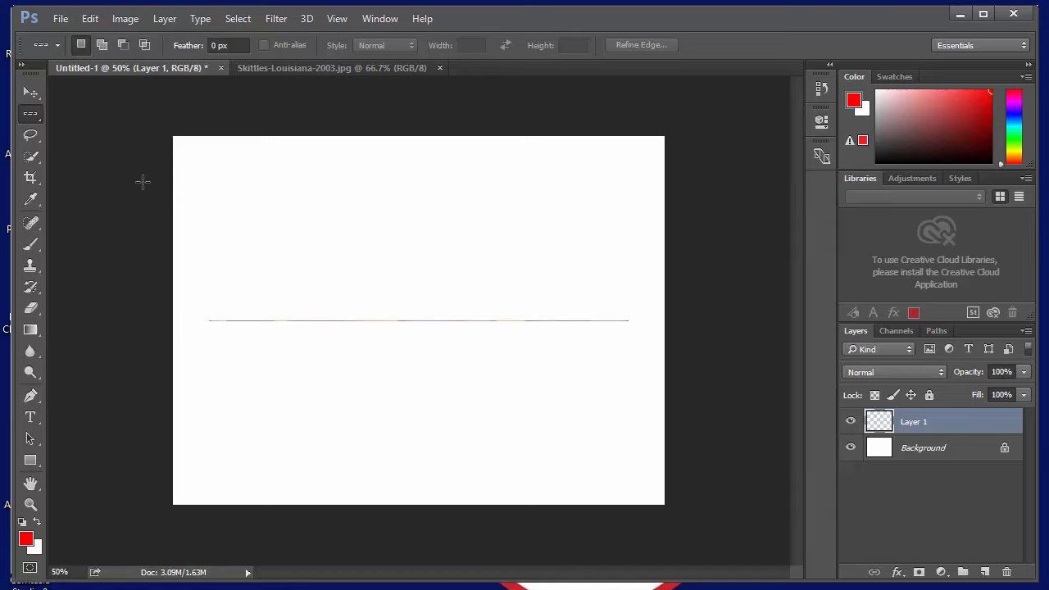
- Stretch the pasted pixel row upward and downward with Free Transform to form a block of vertical stripes
{"action": "key", "text": "ctrl+t"}
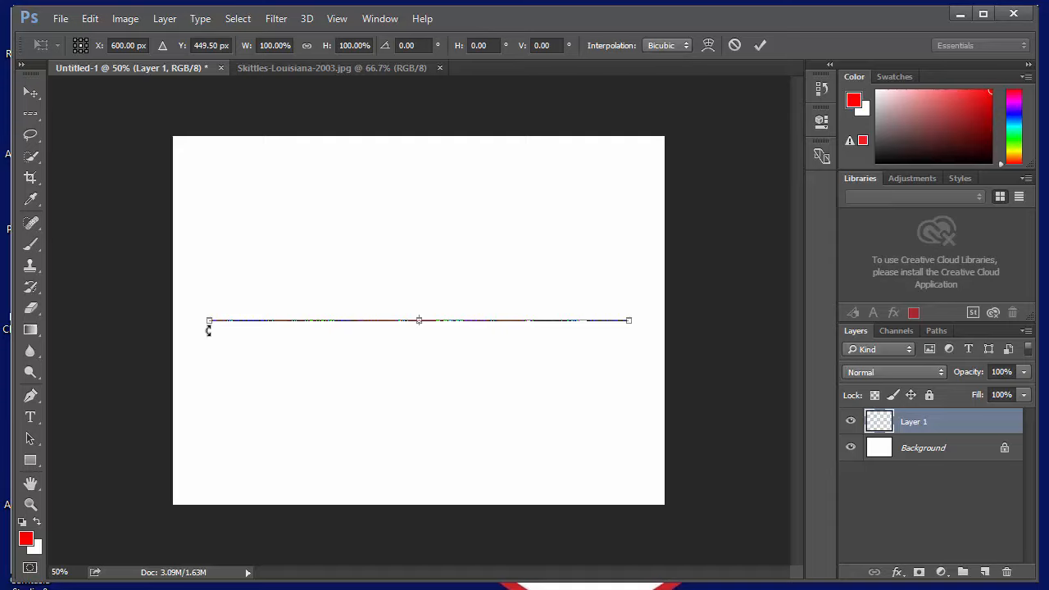
{"action": "left_click_drag", "start_coordinate": [419, 308], "coordinate": [420, 182]}
{"action": "left_click_drag", "start_coordinate": [421, 319], "coordinate": [419, 412]}
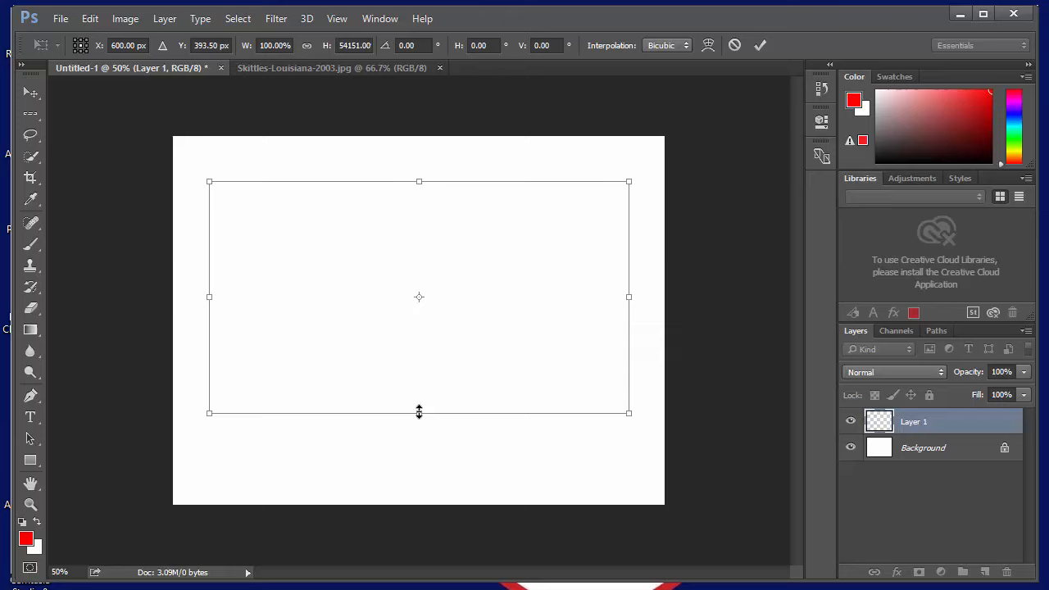
{"action": "left_click", "coordinate": [760, 46]}
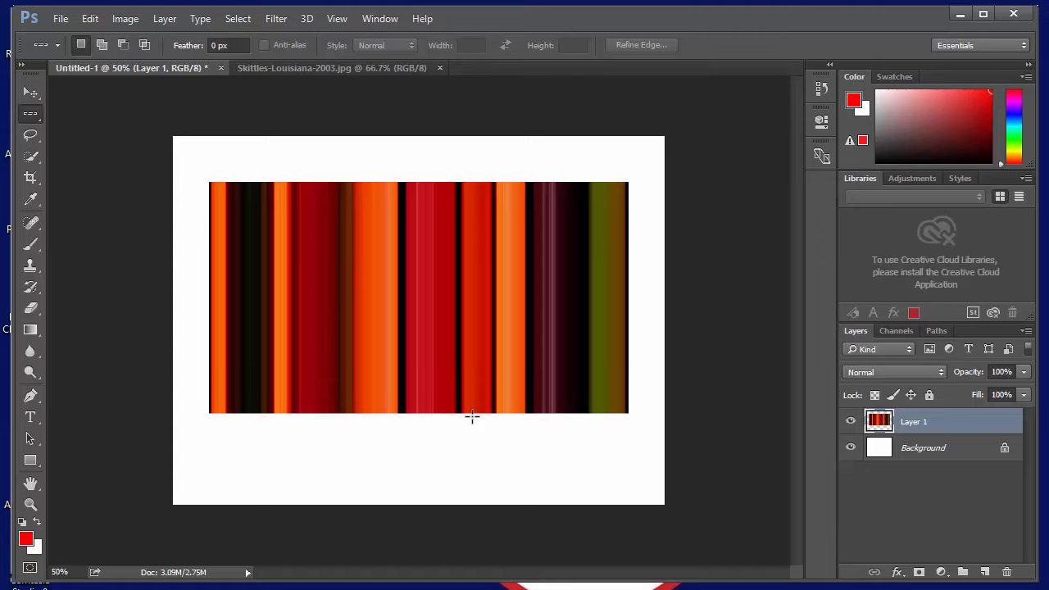
- Scale the stripe block to about 125% width and 174% height so it extends past all canvas edges
{"action": "key", "text": "ctrl+t"}
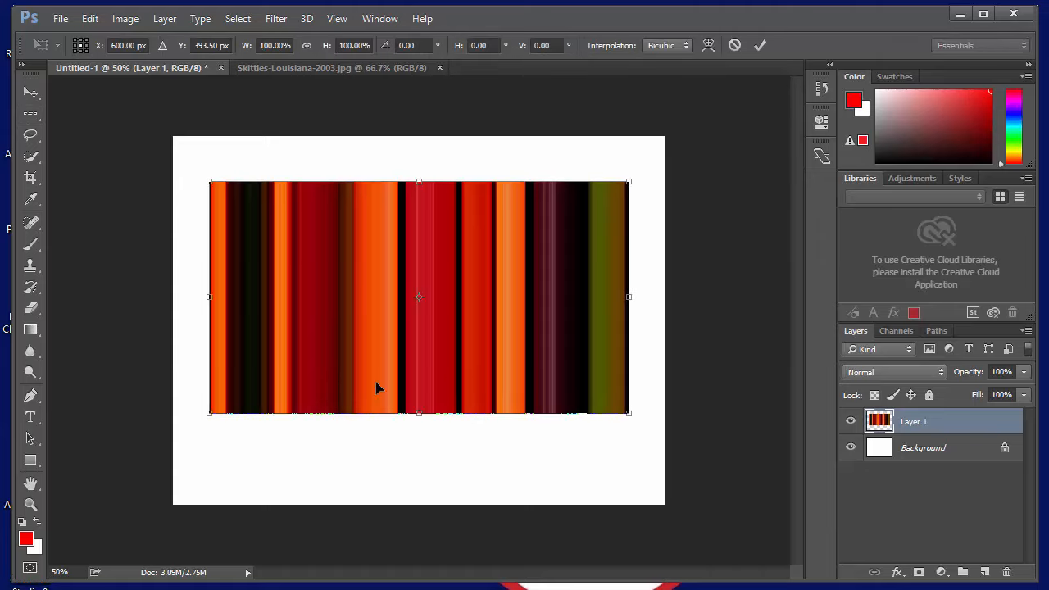
{"action": "left_click_drag", "start_coordinate": [207, 298], "coordinate": [150, 302]}
{"action": "left_click_drag", "start_coordinate": [629, 297], "coordinate": [678, 298]}
{"action": "left_click_drag", "start_coordinate": [417, 180], "coordinate": [415, 124]}
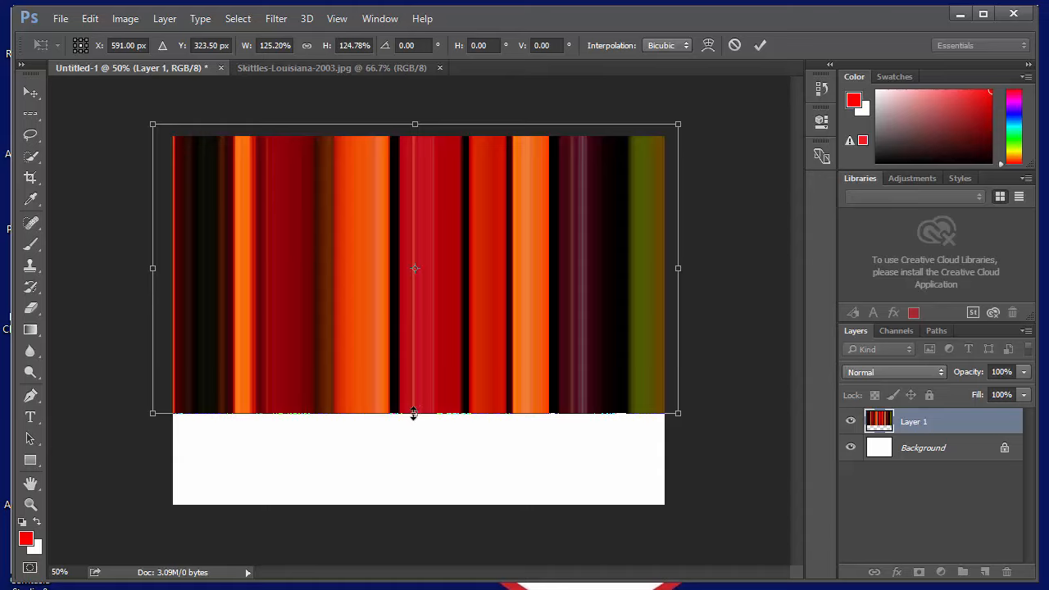
{"action": "left_click_drag", "start_coordinate": [414, 413], "coordinate": [415, 526]}
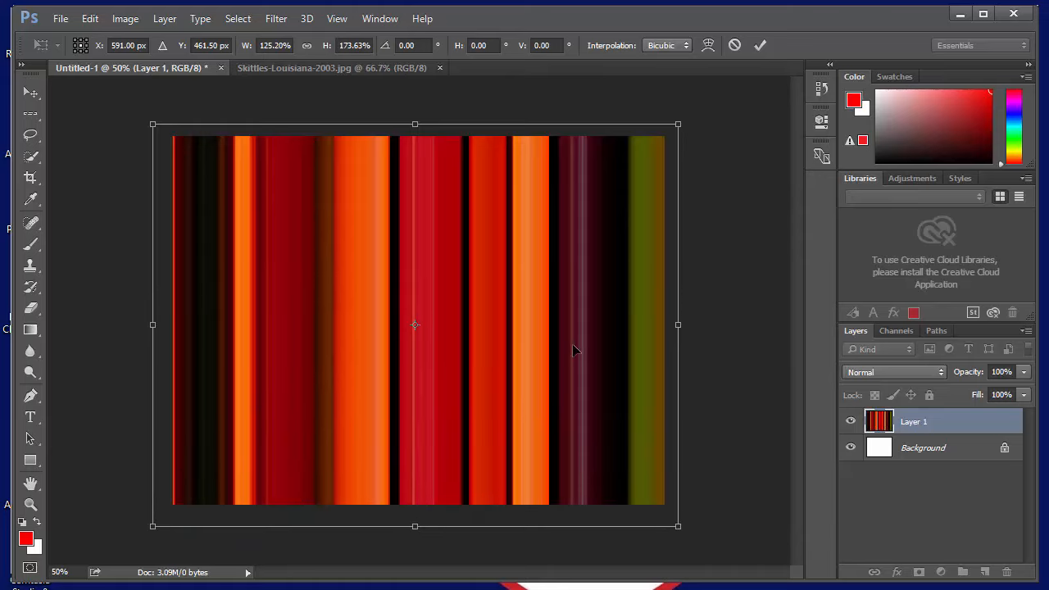
{"action": "left_click", "coordinate": [760, 46]}
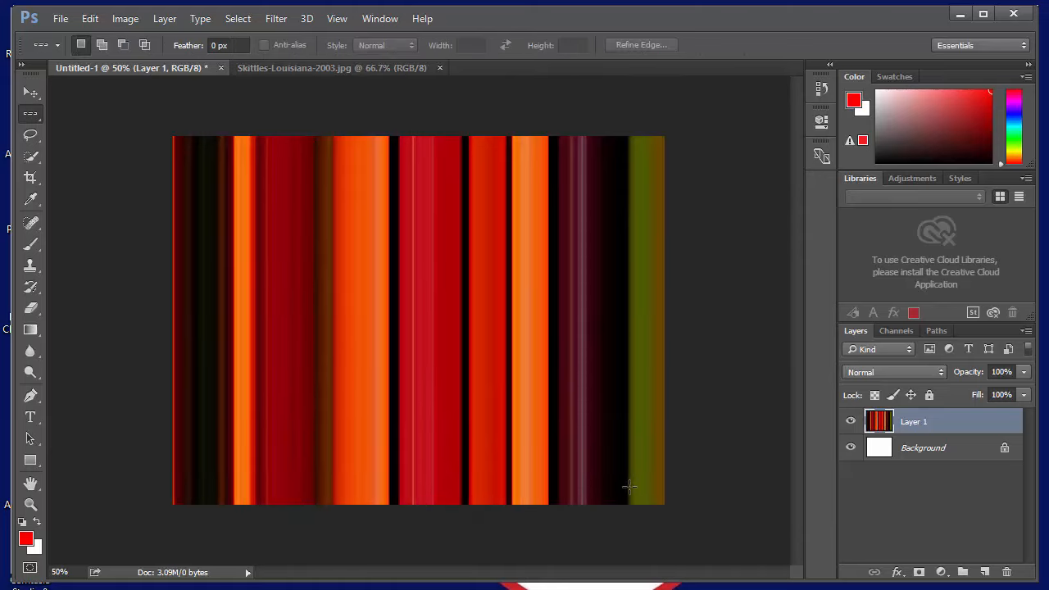
- Try lowering the striped layer's opacity to 38% and restore it to 100%
{"action": "left_click", "coordinate": [1024, 372]}
{"action": "left_click_drag", "start_coordinate": [1021, 391], "coordinate": [993, 391]}
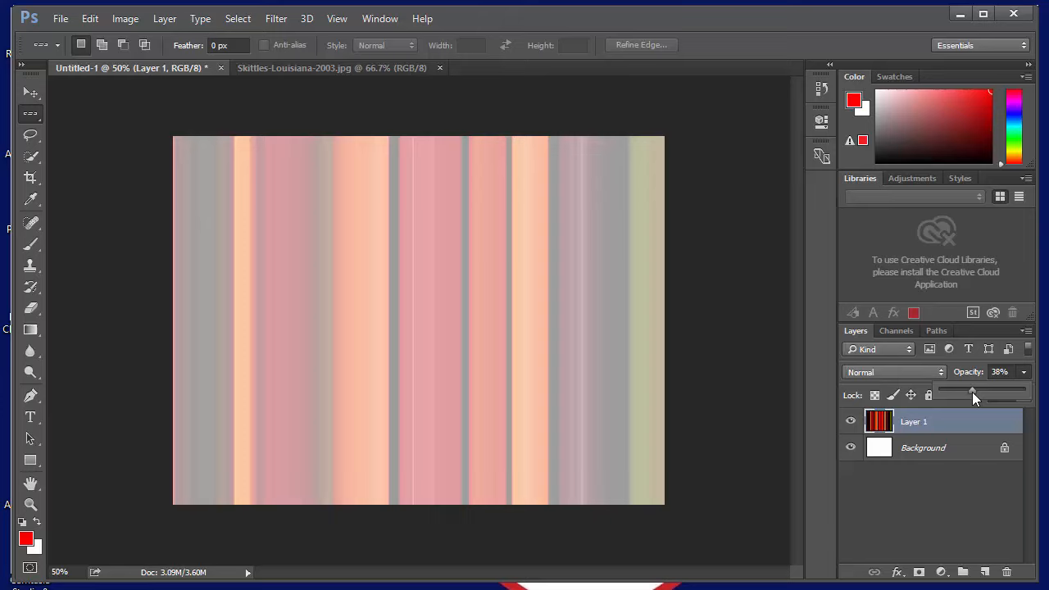
{"action": "left_click_drag", "start_coordinate": [972, 392], "coordinate": [1035, 396]}
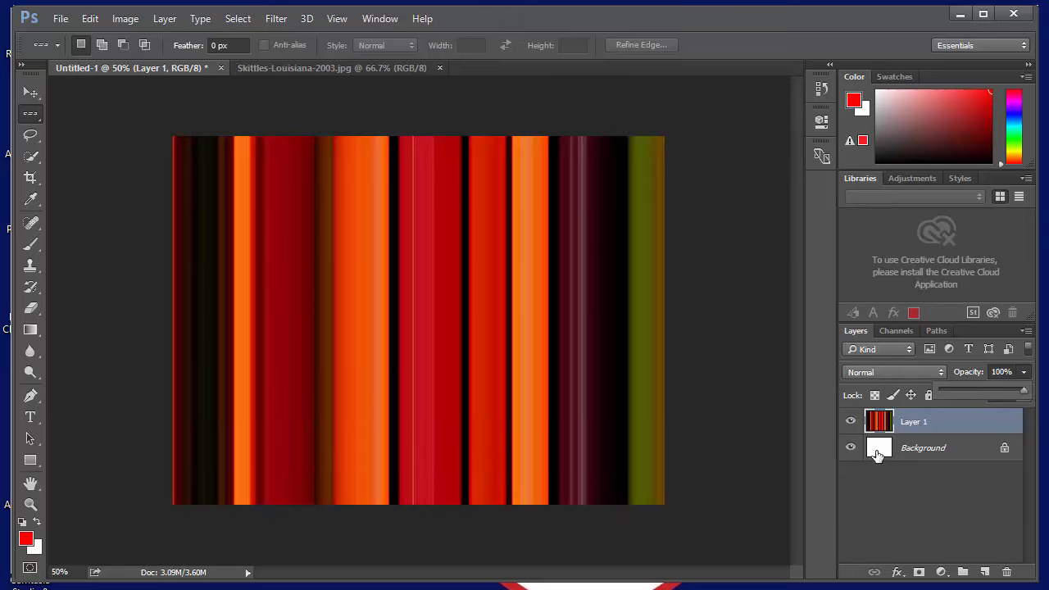
- Fill the Background layer with a dark red radial gradient whose white centre lies below the middle of the canvas
{"action": "left_click", "coordinate": [877, 455]}
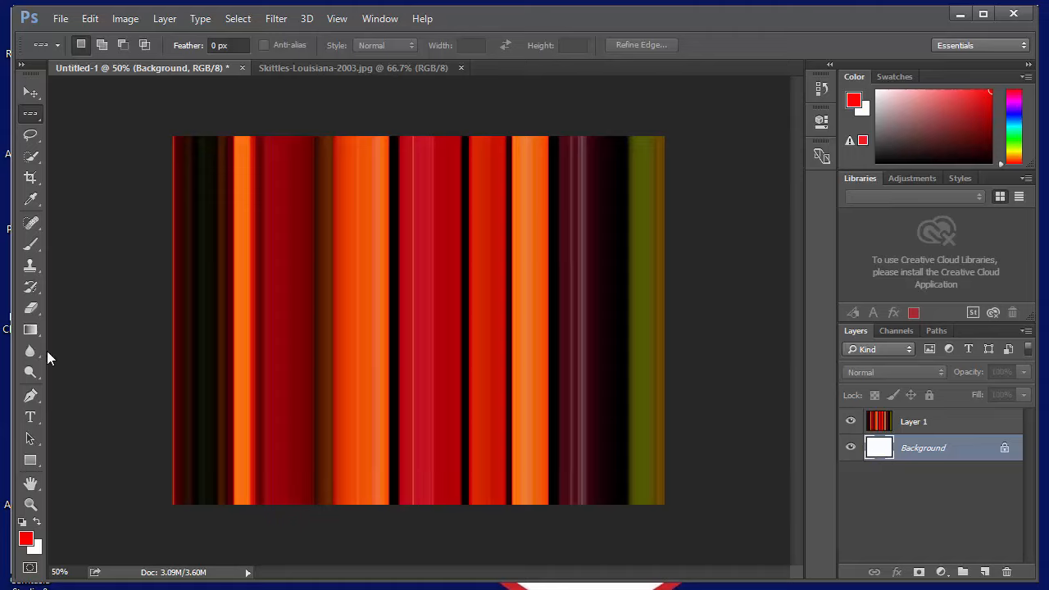
{"action": "left_click", "coordinate": [31, 330]}
{"action": "left_click_drag", "start_coordinate": [478, 273], "coordinate": [487, 386]}
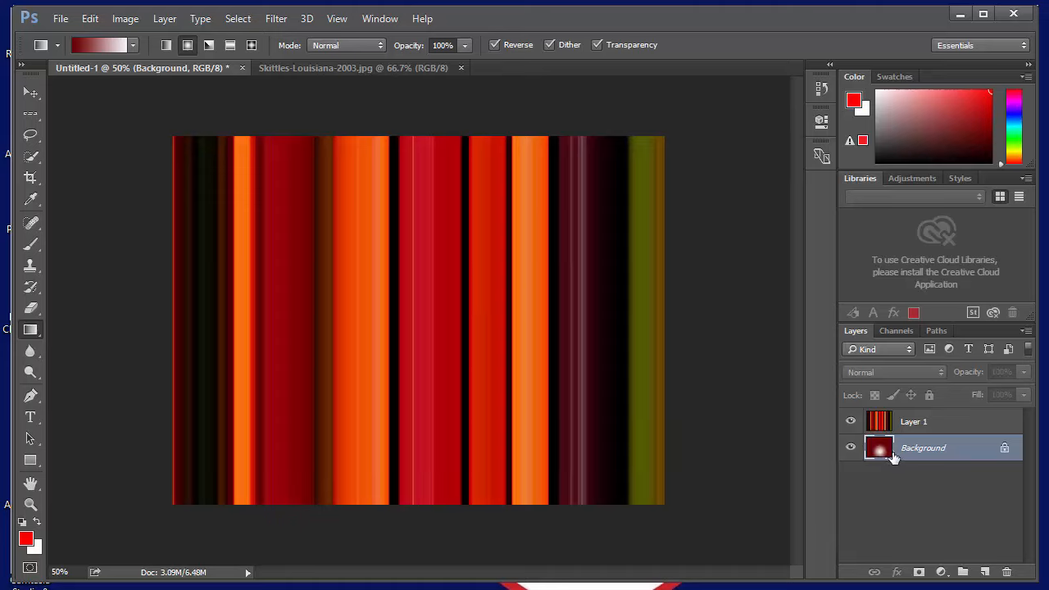
- Select the striped Layer 1, reduce its opacity to 54% and set its blend mode to Overlay
{"action": "left_click", "coordinate": [880, 422]}
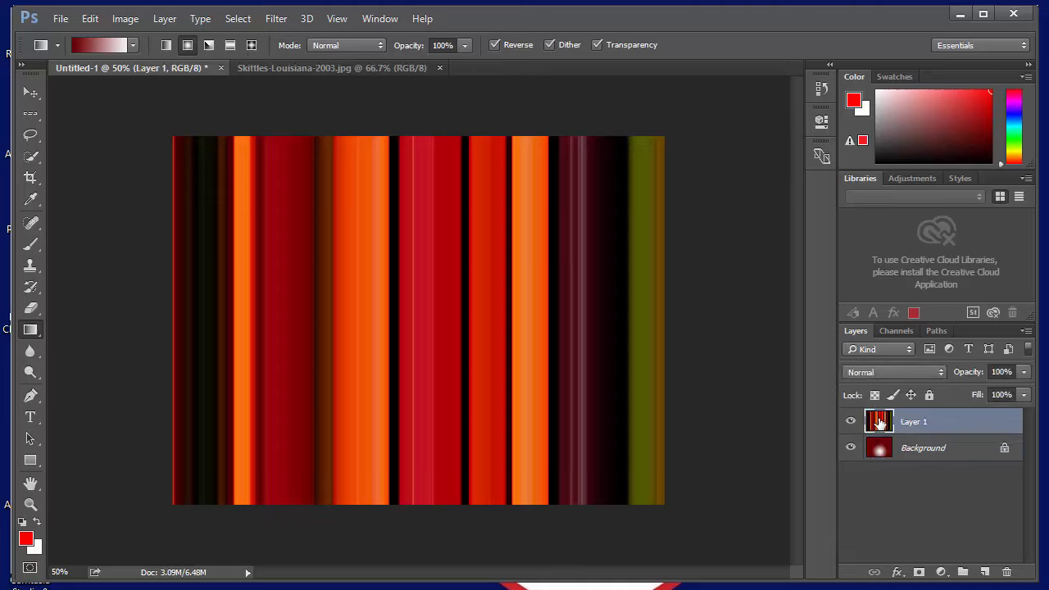
{"action": "left_click", "coordinate": [1024, 372]}
{"action": "left_click_drag", "start_coordinate": [1023, 392], "coordinate": [985, 390]}
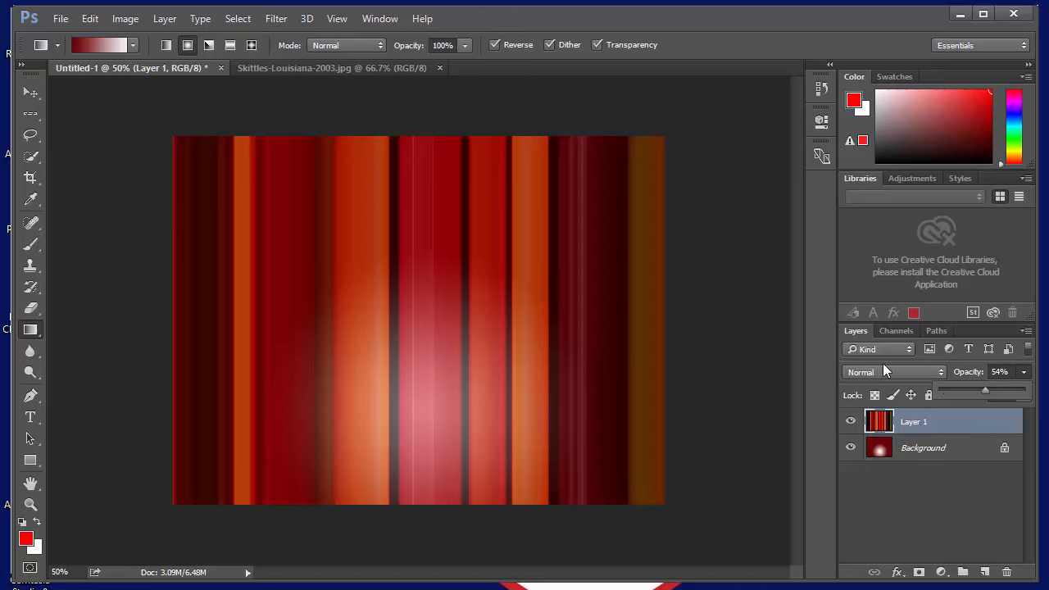
{"action": "left_click", "coordinate": [874, 372]}
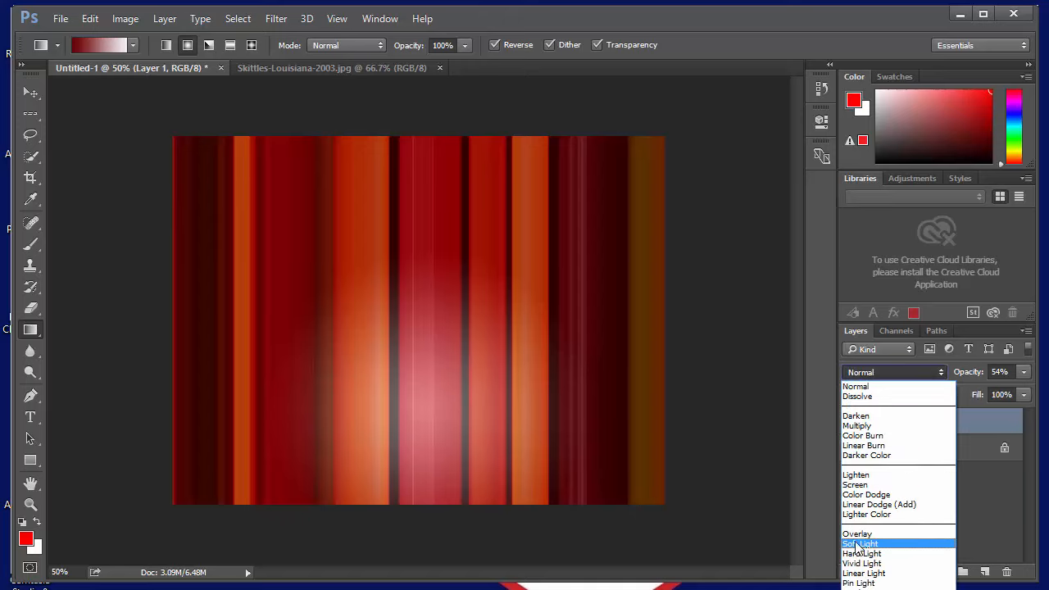
{"action": "left_click", "coordinate": [857, 535]}
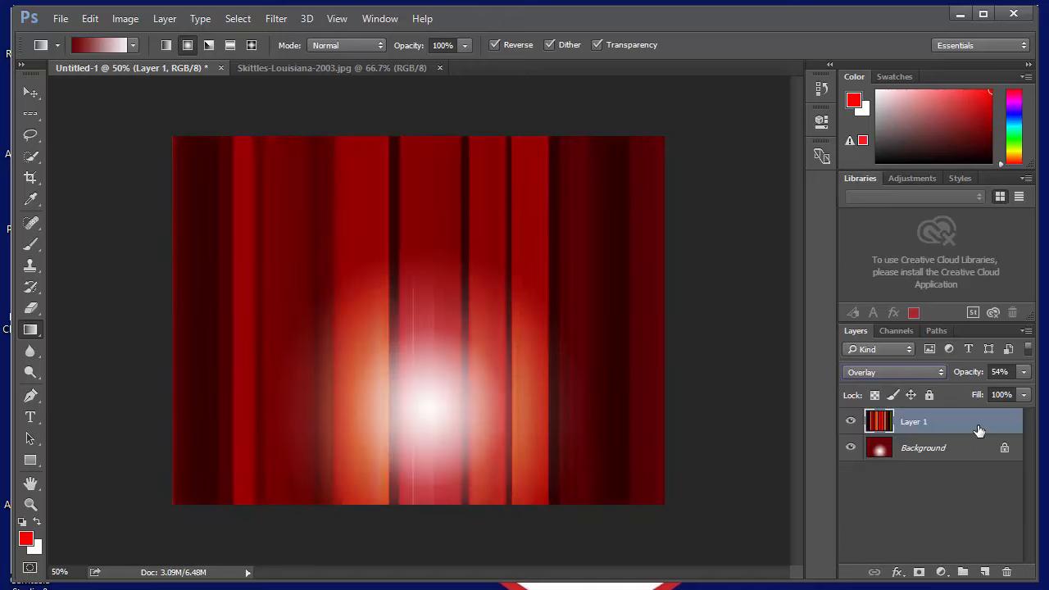
- Try the striped layer at 51% opacity with the Multiply blend mode
{"action": "left_click", "coordinate": [1024, 372]}
{"action": "mouse_move", "coordinate": [990, 392]}
{"action": "left_mouse_down"}
{"action": "mouse_move", "coordinate": [966, 391]}
{"action": "mouse_move", "coordinate": [987, 390]}
{"action": "left_mouse_up"}
{"action": "left_click", "coordinate": [904, 374]}
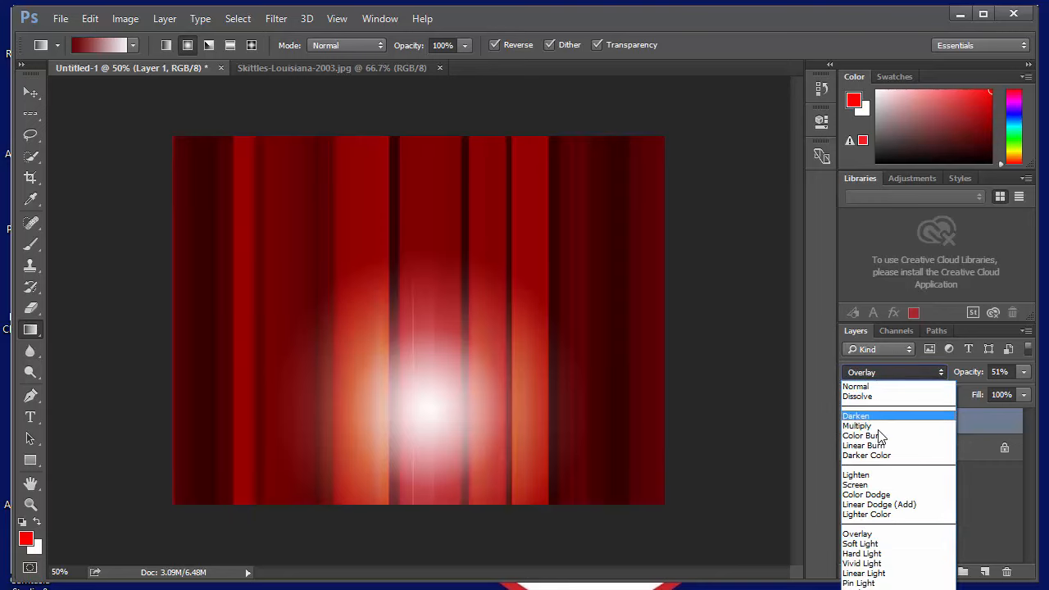
{"action": "left_click", "coordinate": [909, 425]}
- Set the striped layer's blend mode to Hard Mix and its opacity to 64%
{"action": "left_click", "coordinate": [901, 372]}
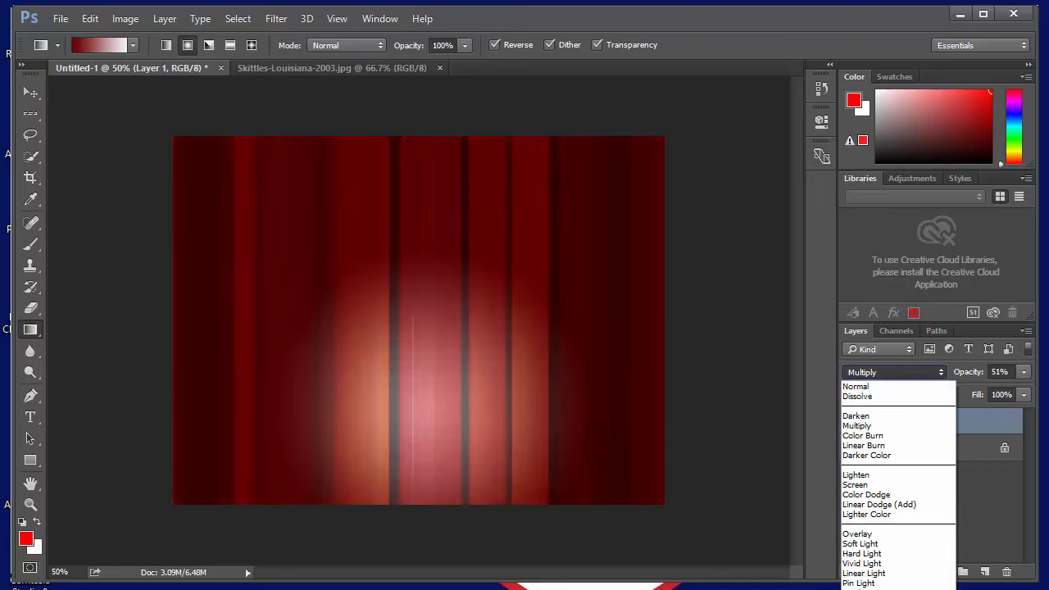
{"action": "left_click", "coordinate": [877, 587]}
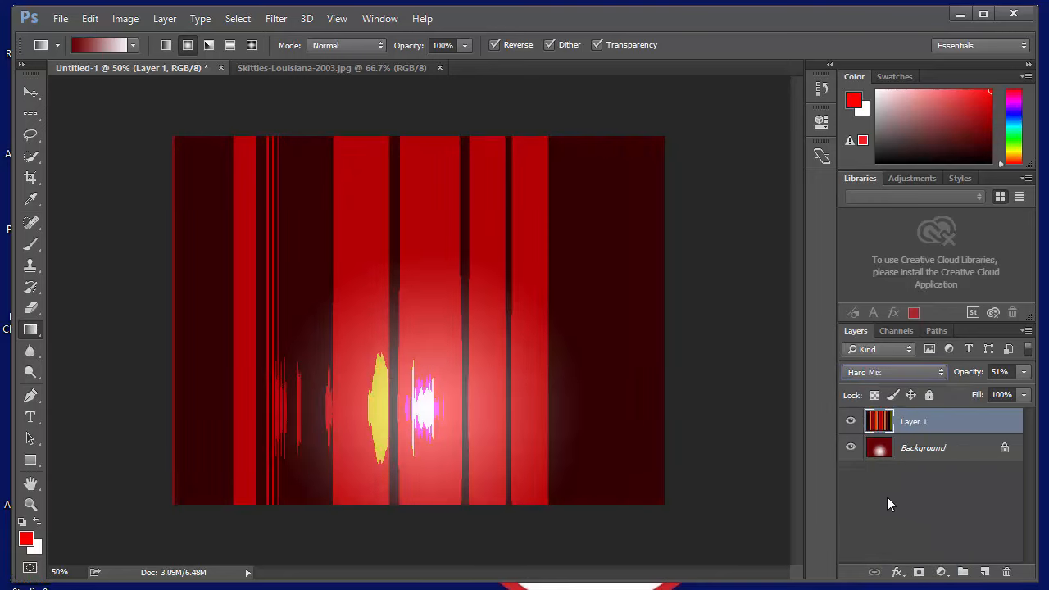
{"action": "left_click", "coordinate": [1024, 372]}
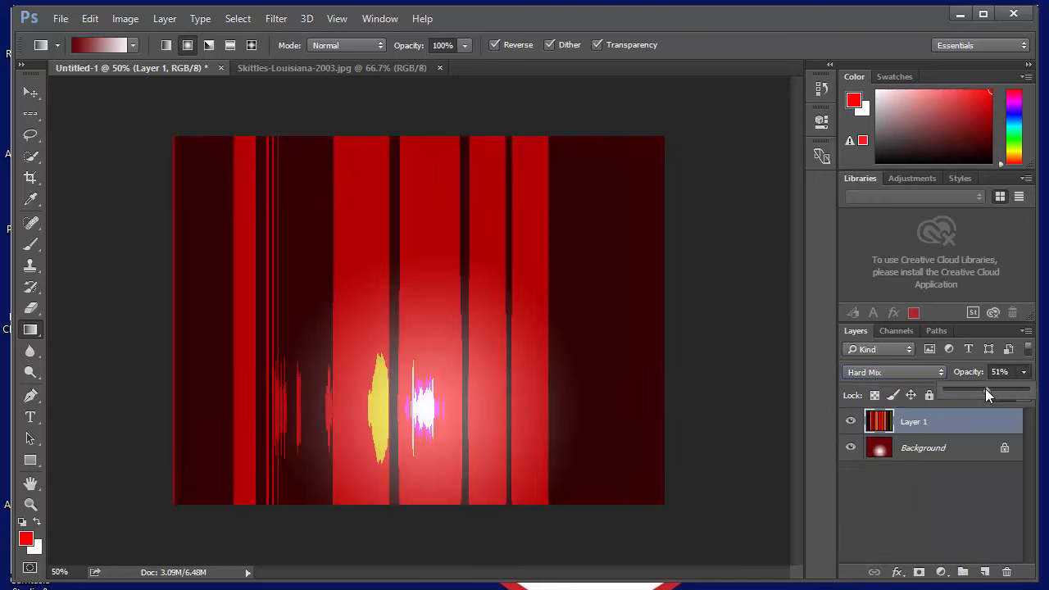
{"action": "left_click_drag", "start_coordinate": [963, 390], "coordinate": [998, 391]}
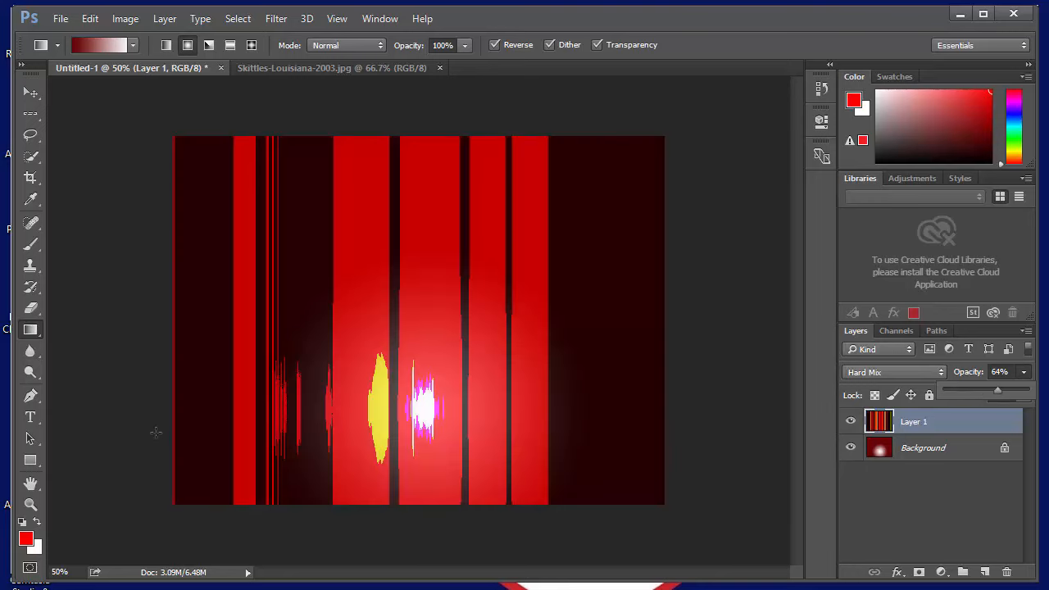
- In the Skittles photo, clear the row selection and select a single-pixel column slightly right of the image's centre
{"action": "left_click", "coordinate": [293, 69]}
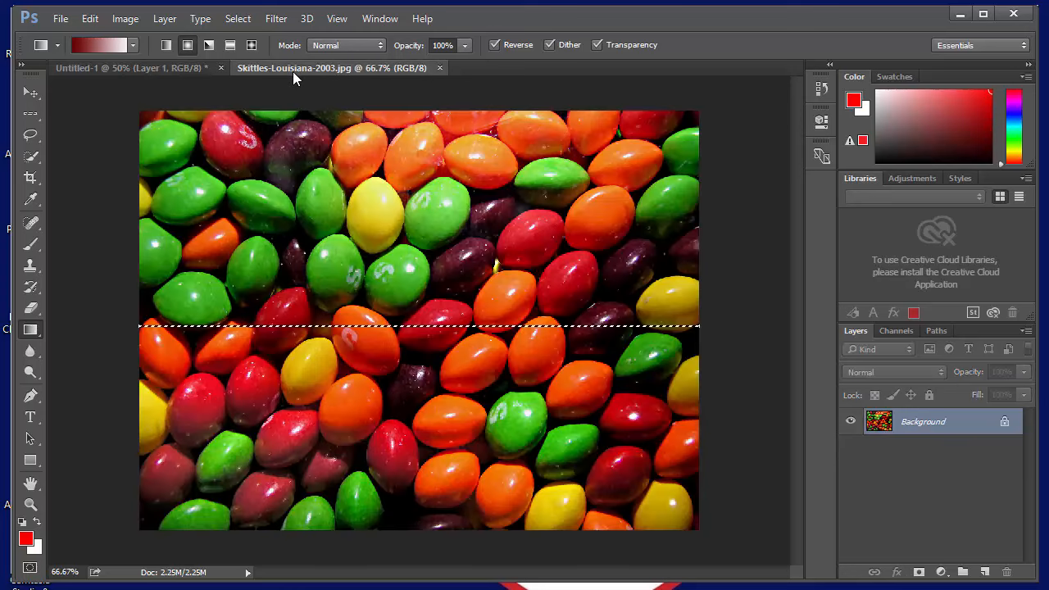
{"action": "left_click", "coordinate": [245, 20]}
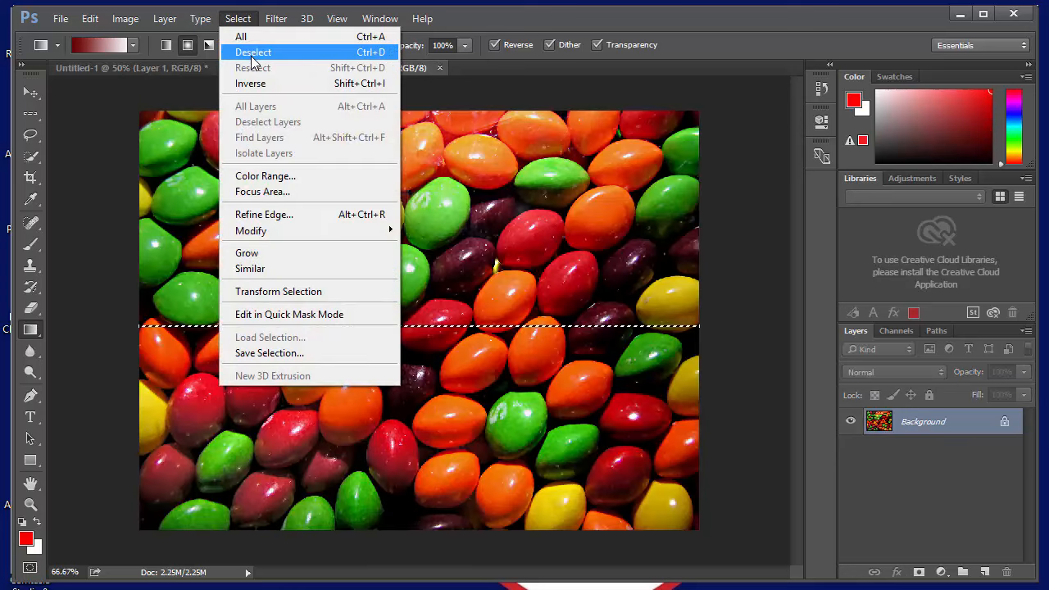
{"action": "left_click", "coordinate": [253, 55]}
{"action": "left_click", "coordinate": [31, 116]}
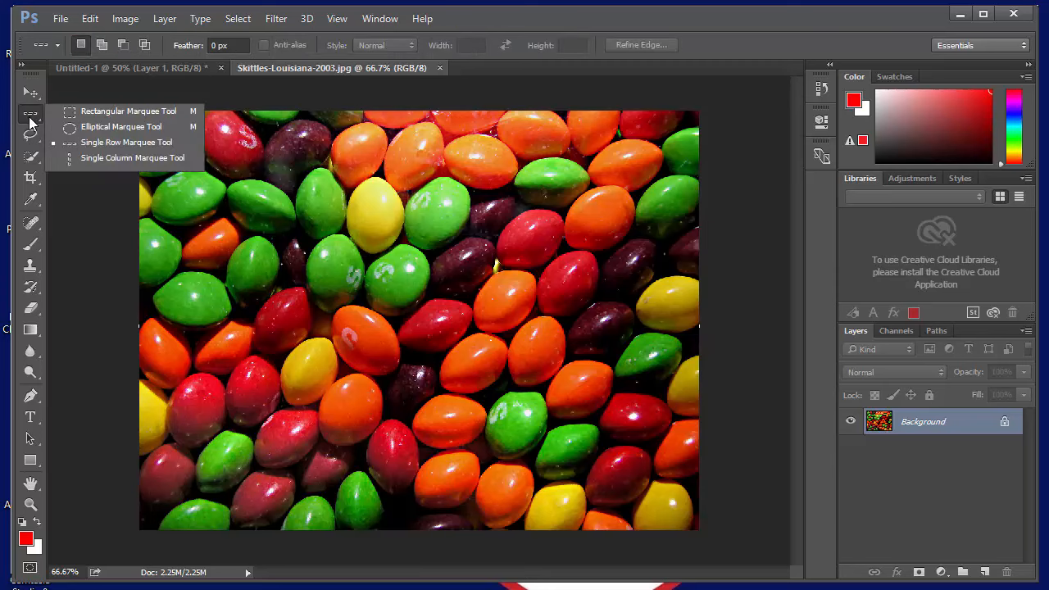
{"action": "left_click", "coordinate": [98, 162]}
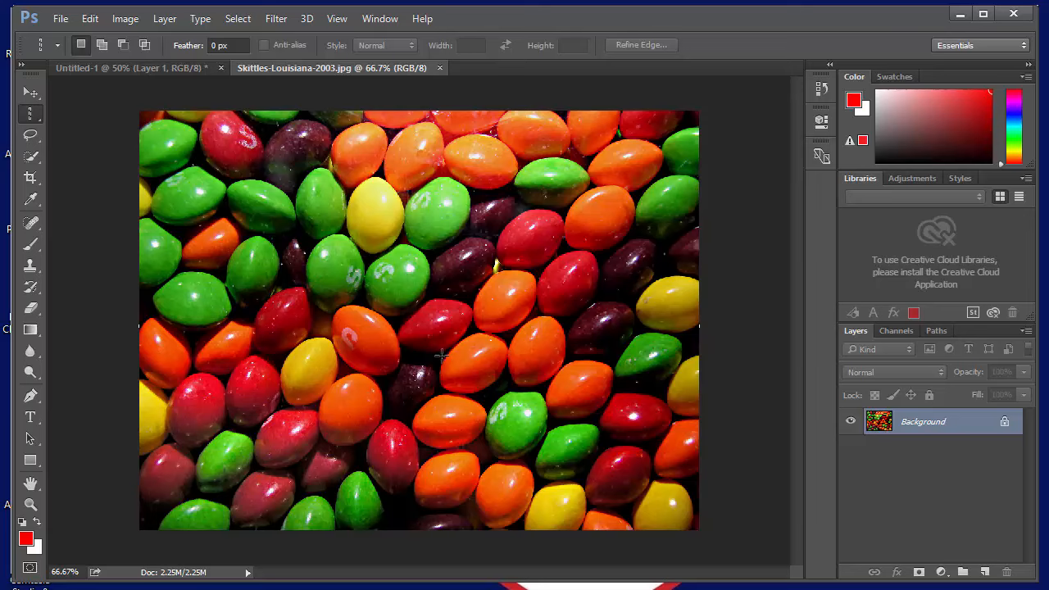
{"action": "left_click", "coordinate": [441, 354]}
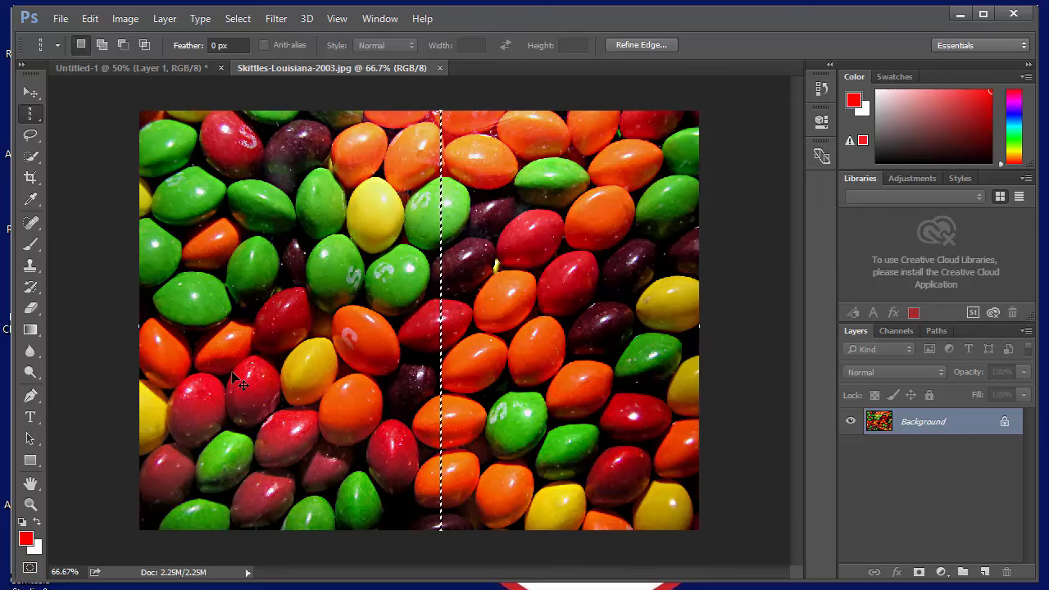
- Paste the pixel column as a new layer in Untitled-1 and stretch it horizontally past both sides of the canvas
{"action": "left_click", "coordinate": [123, 68]}
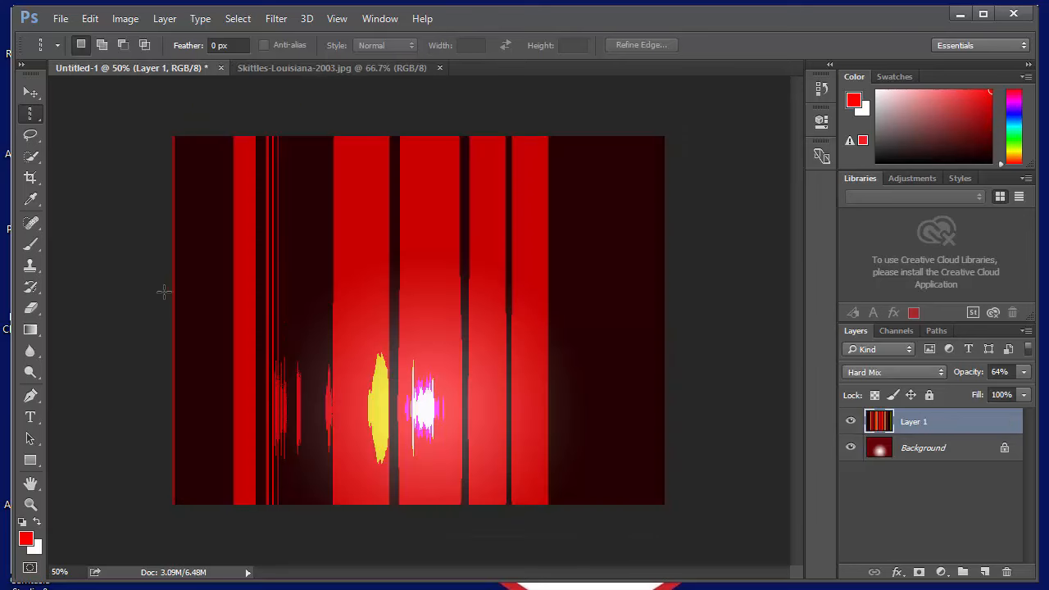
{"action": "key", "text": "ctrl+shift+alt+n"}
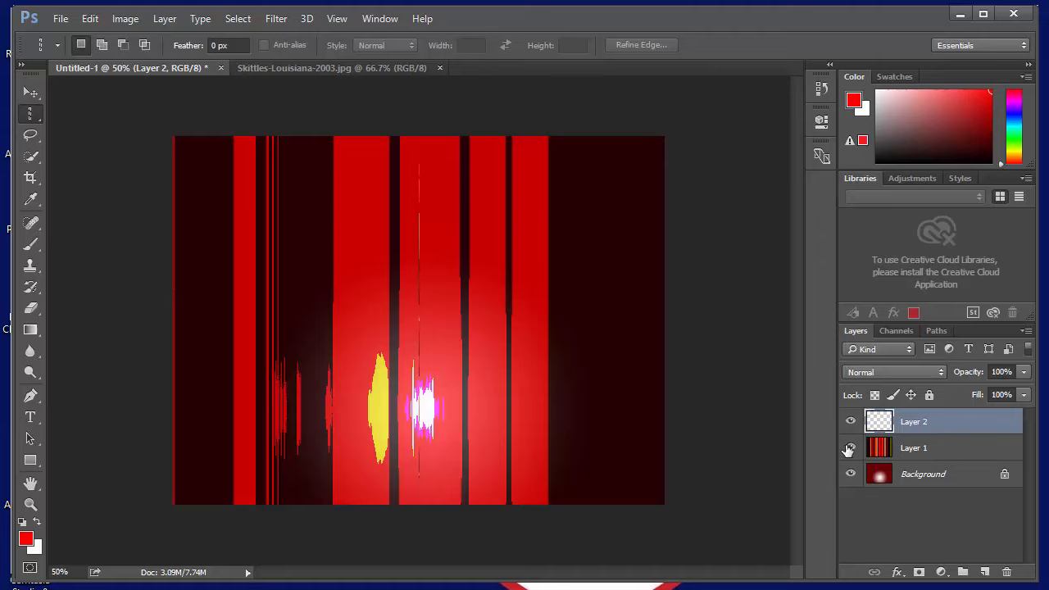
{"action": "key", "text": "ctrl+t"}
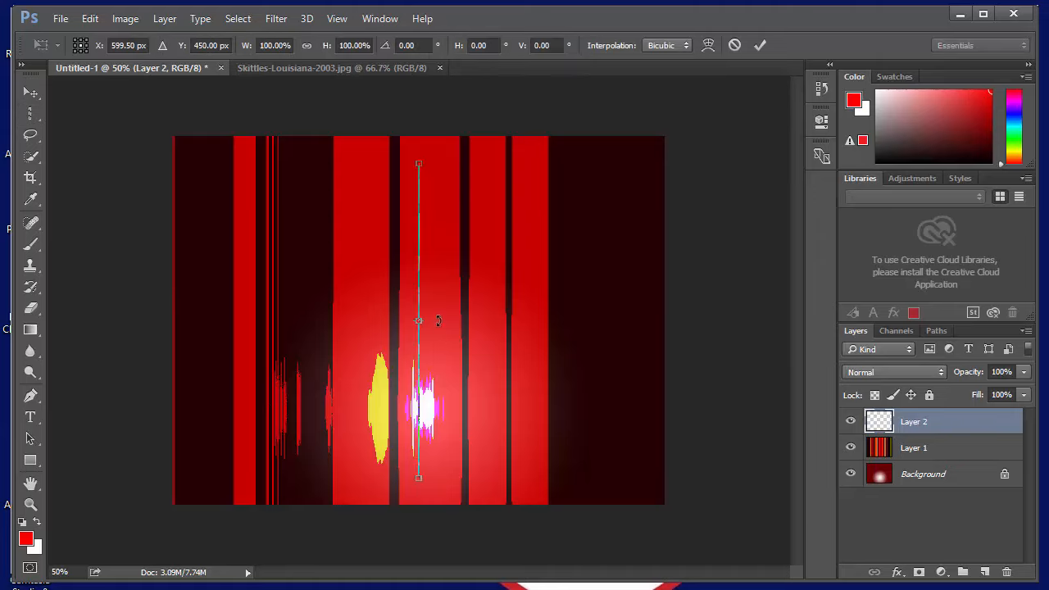
{"action": "left_click_drag", "start_coordinate": [423, 321], "coordinate": [701, 321]}
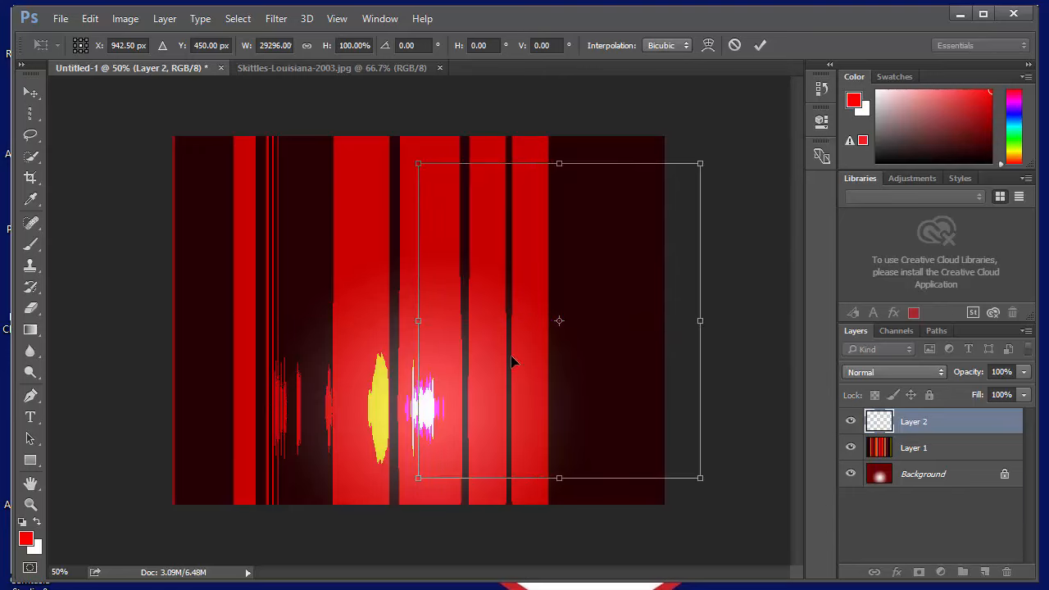
{"action": "left_click_drag", "start_coordinate": [421, 324], "coordinate": [133, 321]}
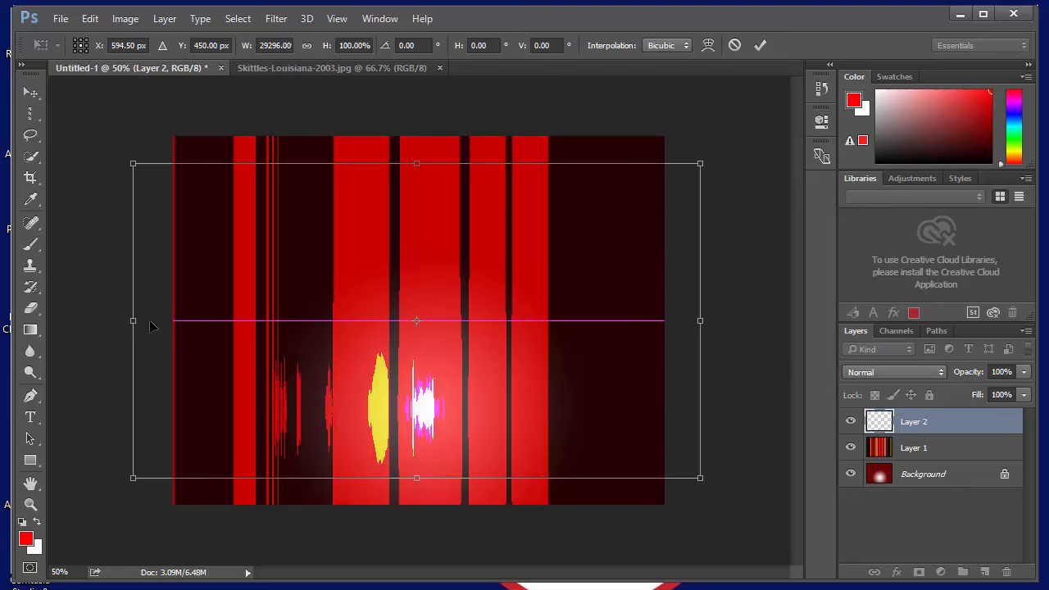
{"action": "left_click", "coordinate": [758, 48]}
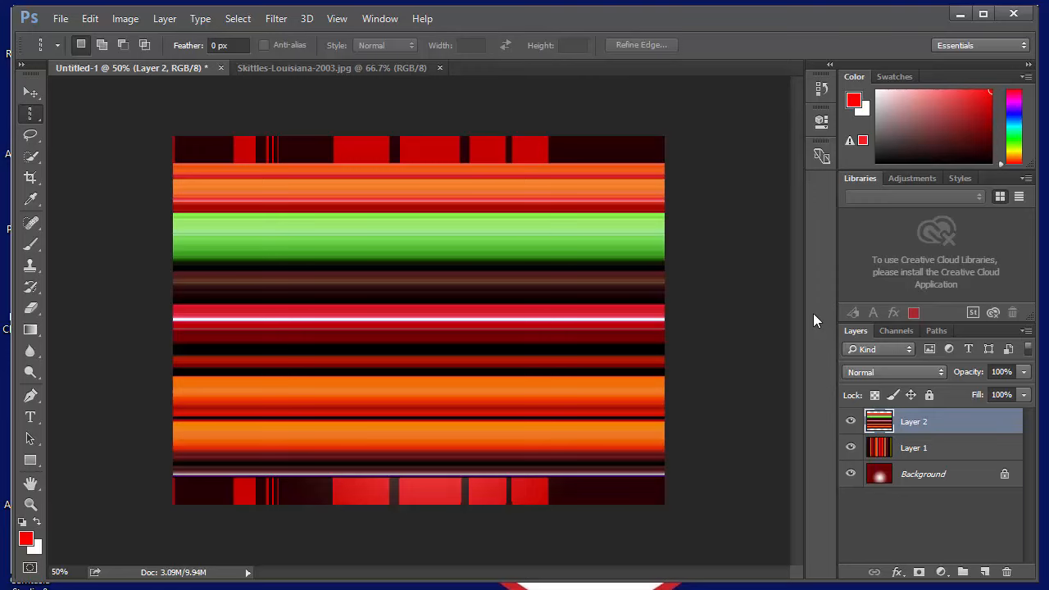
- Stretch the horizontal stripes of Layer 2 to about 125% height so they extend past the canvas's upper and lower edges
{"action": "key", "text": "ctrl+t"}
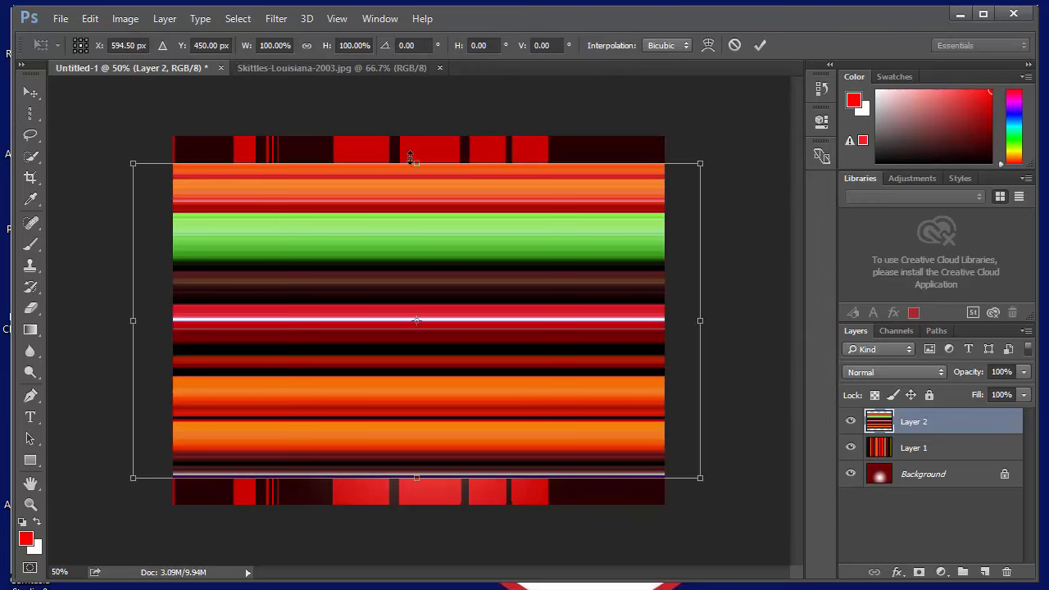
{"action": "left_click_drag", "start_coordinate": [416, 160], "coordinate": [416, 124]}
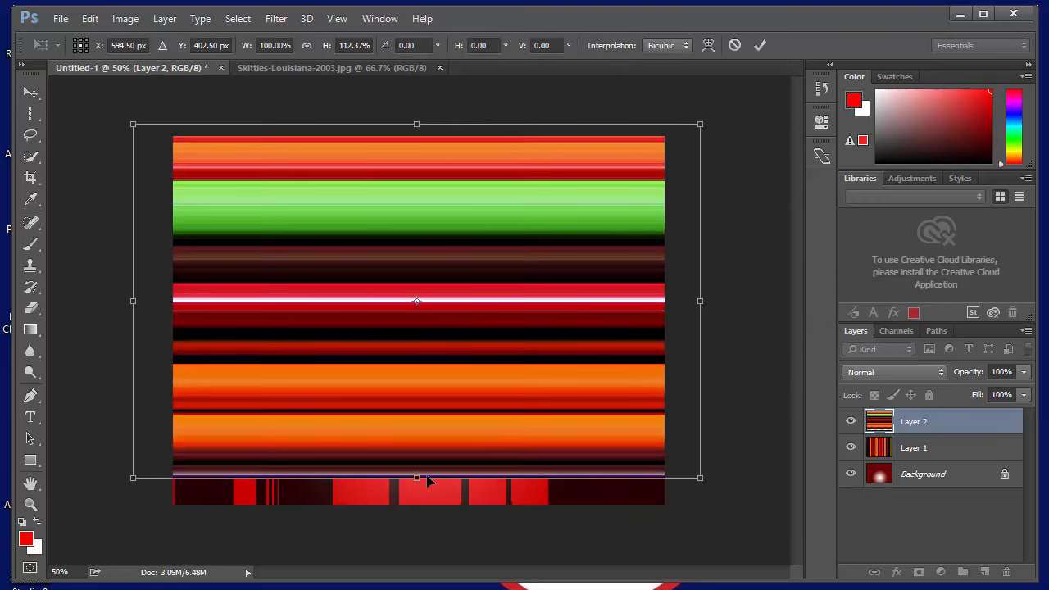
{"action": "left_click_drag", "start_coordinate": [416, 479], "coordinate": [416, 519]}
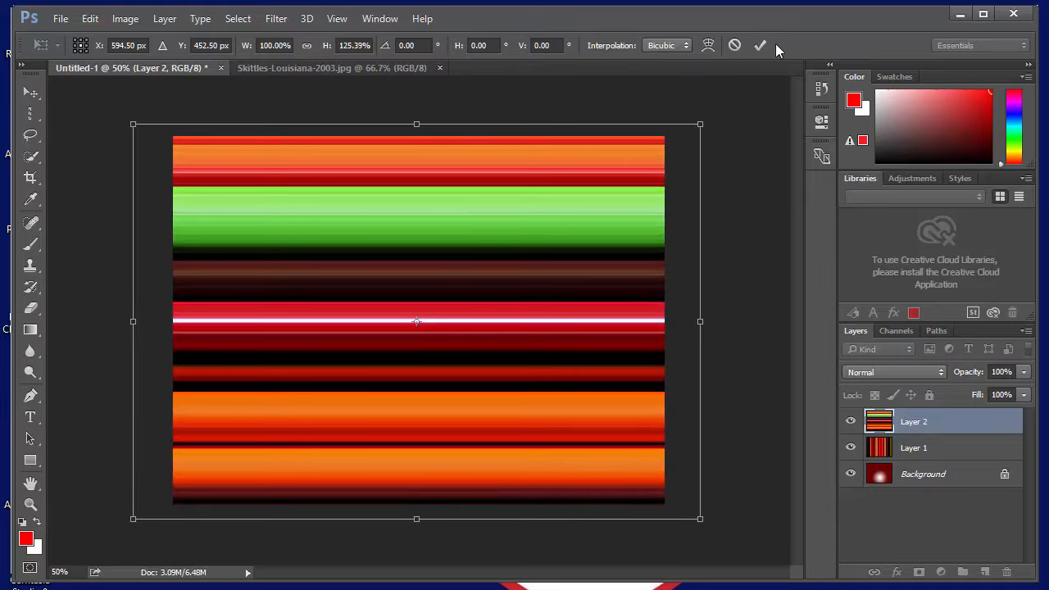
{"action": "key", "text": "Return"}
- Hide Layer 1 and try the Hard Mix blend mode on Layer 2
{"action": "left_click", "coordinate": [850, 447]}
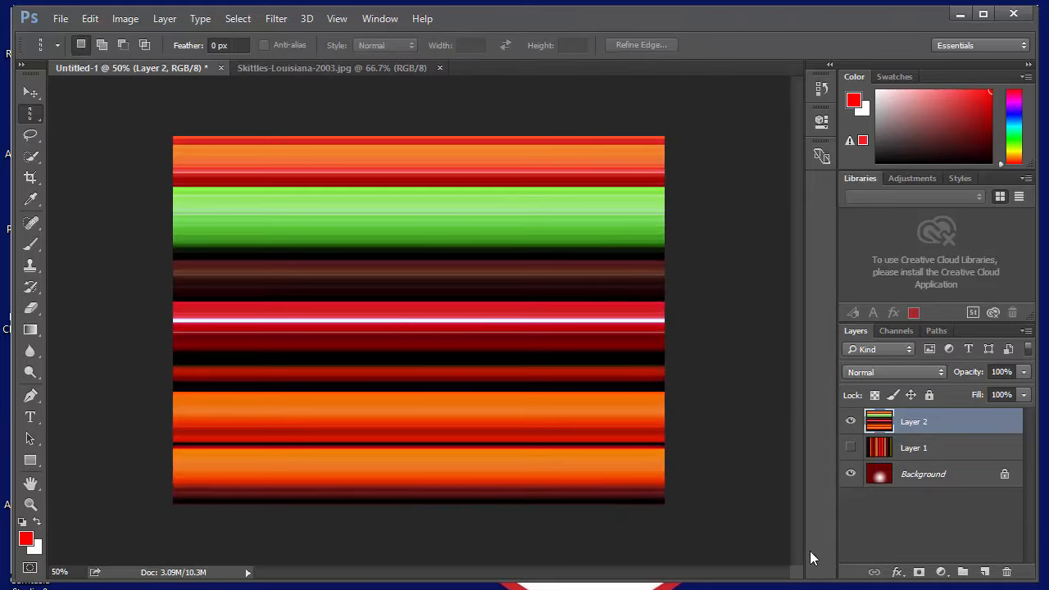
{"action": "left_click", "coordinate": [1024, 372]}
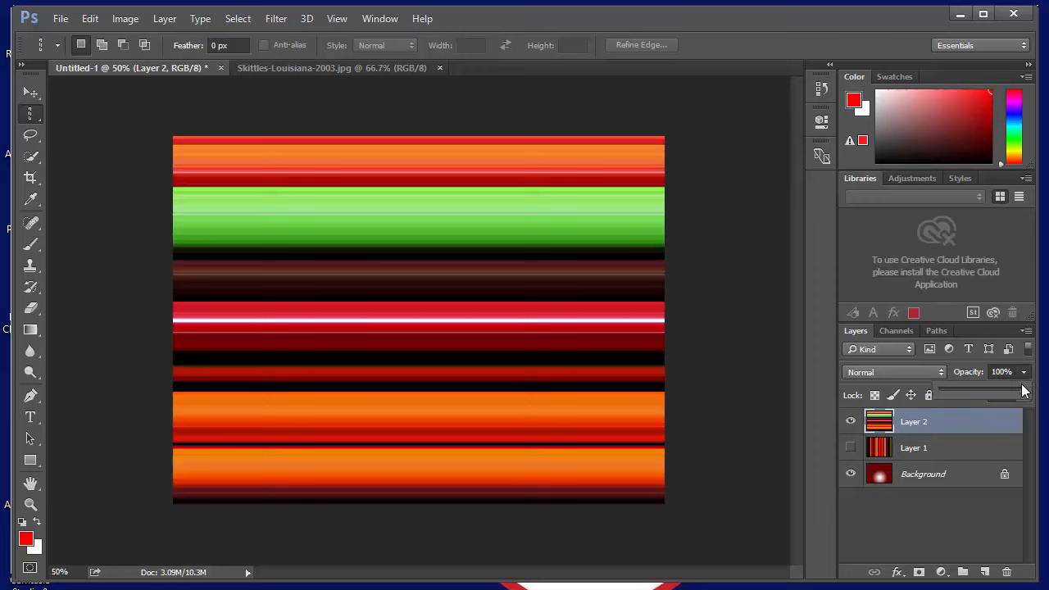
{"action": "mouse_move", "coordinate": [1024, 391]}
{"action": "left_mouse_down"}
{"action": "mouse_move", "coordinate": [992, 394]}
{"action": "mouse_move", "coordinate": [1025, 391]}
{"action": "left_mouse_up"}
{"action": "left_click", "coordinate": [889, 374]}
{"action": "left_click", "coordinate": [890, 374]}
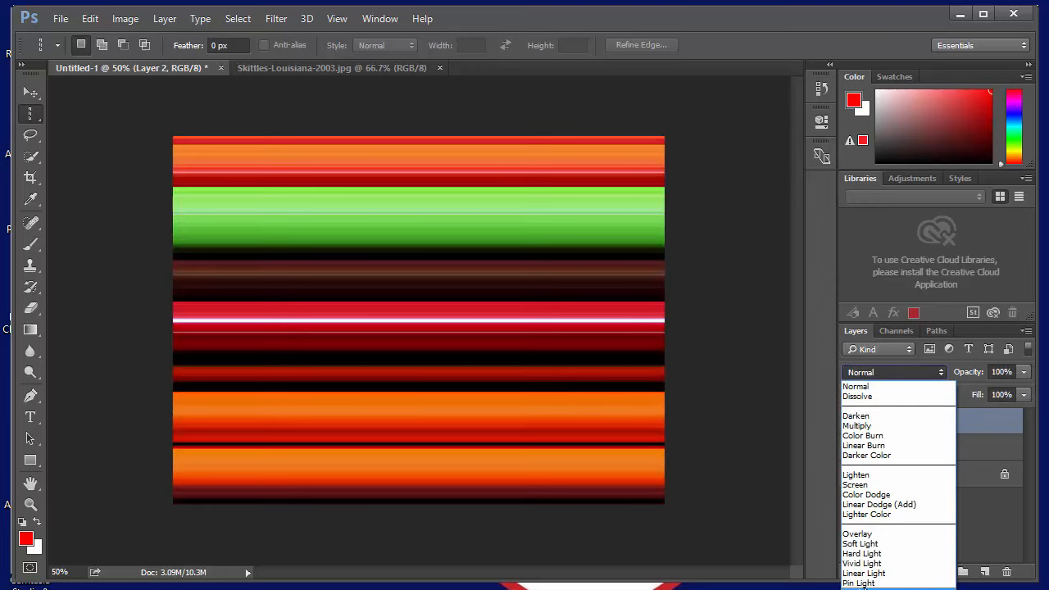
{"action": "left_click", "coordinate": [900, 573]}
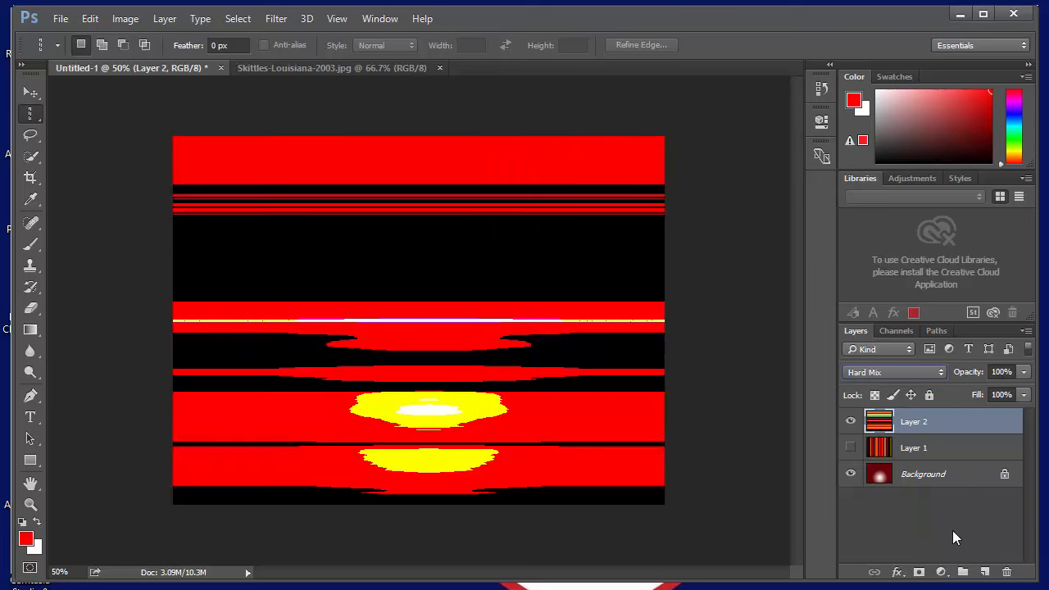
- Show Layer 1 again and try the Color Burn blend mode on Layer 2
{"action": "left_click", "coordinate": [888, 373]}
{"action": "left_click", "coordinate": [888, 386]}
{"action": "left_click", "coordinate": [850, 449]}
{"action": "left_click", "coordinate": [850, 449]}
{"action": "left_click", "coordinate": [883, 373]}
{"action": "left_click", "coordinate": [884, 437]}
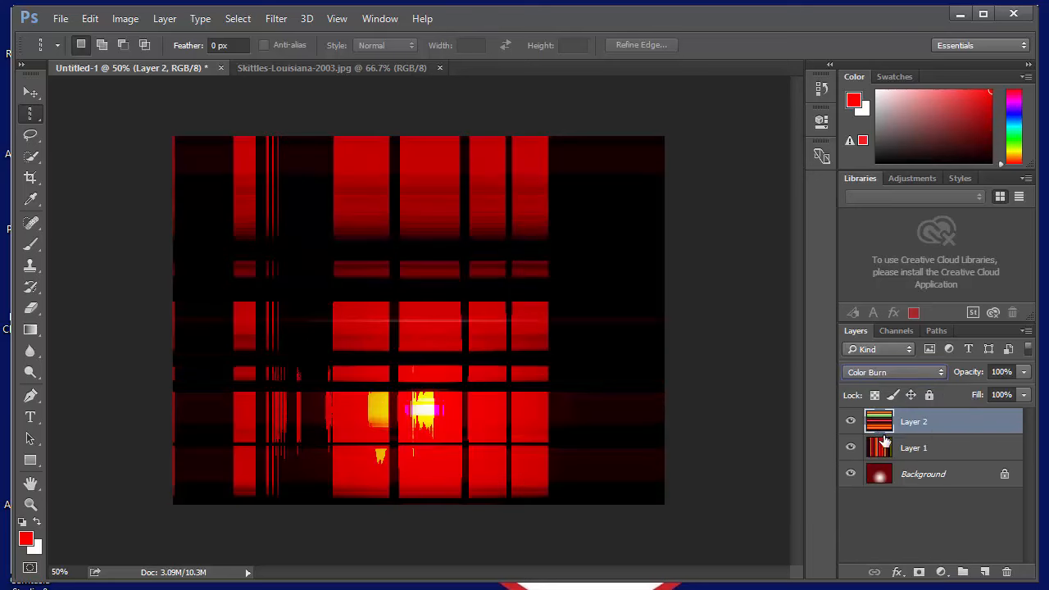
- Try the Screen blend mode on both Layer 2 and Layer 1
{"action": "left_click", "coordinate": [895, 373]}
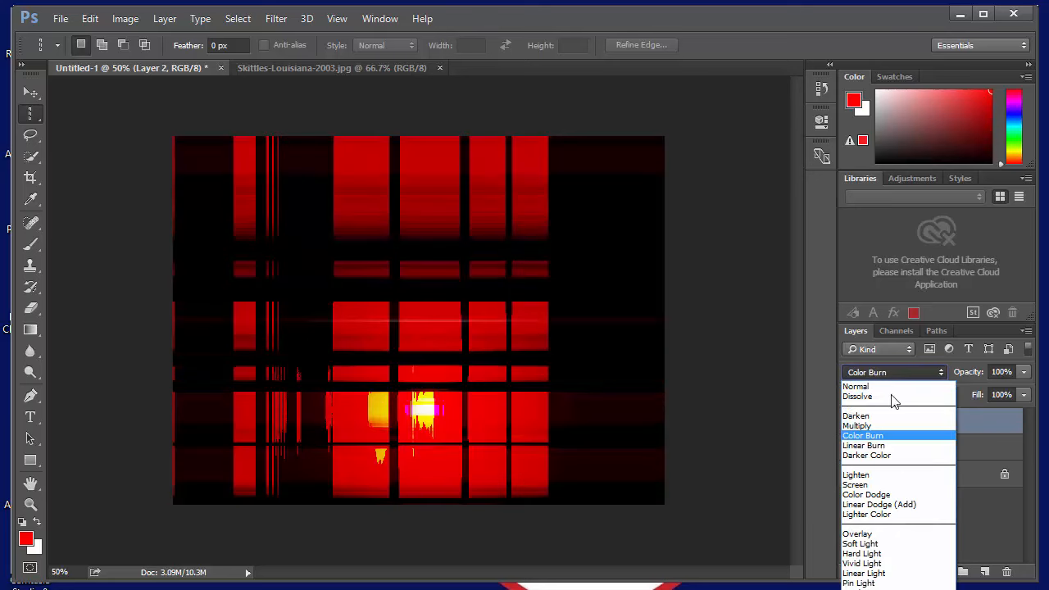
{"action": "left_click", "coordinate": [889, 484]}
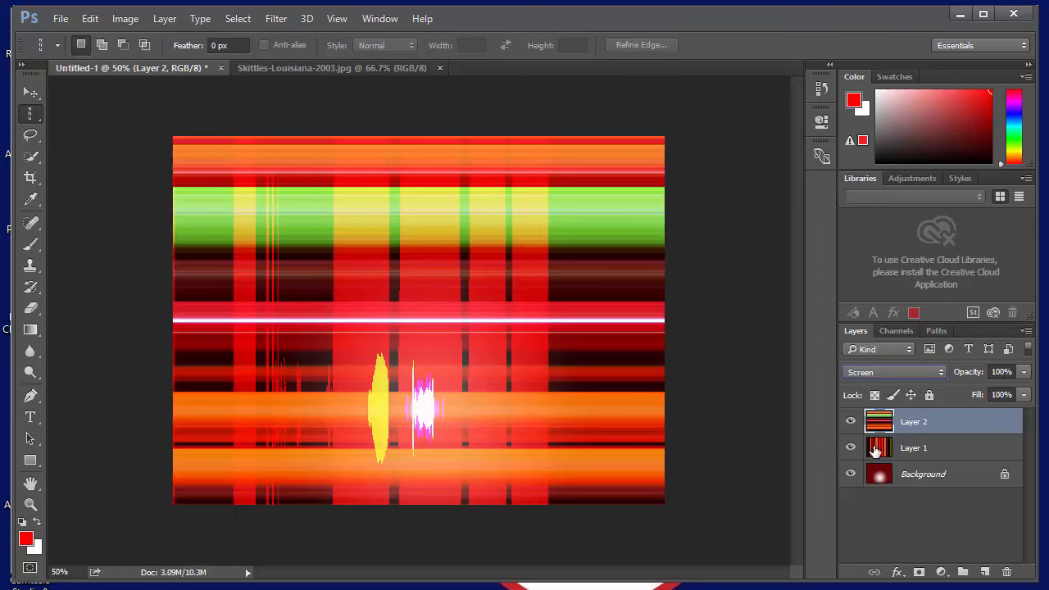
{"action": "left_click", "coordinate": [876, 450]}
{"action": "left_click", "coordinate": [893, 373]}
{"action": "scroll", "coordinate": [882, 434], "scroll_direction": "up", "scroll_amount": 5}
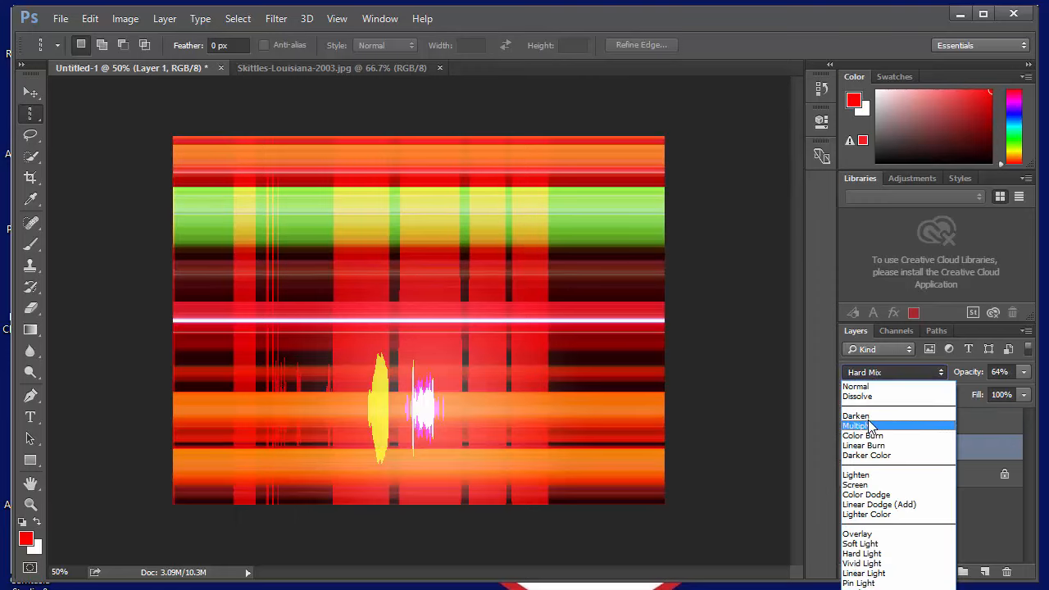
{"action": "left_click", "coordinate": [871, 484]}
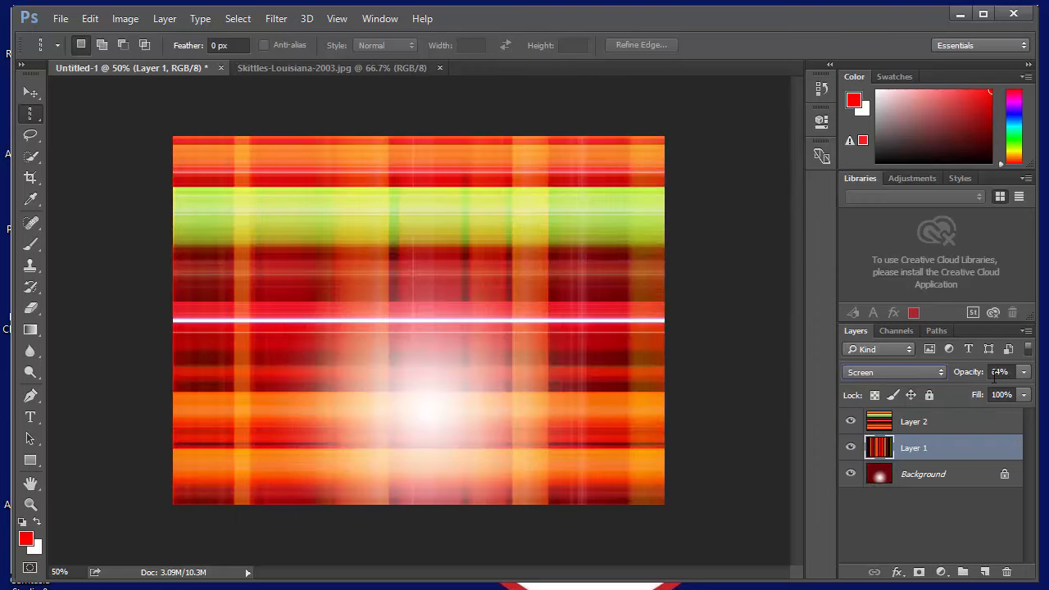
- Reduce the opacity of Layer 1 and Layer 2 to 24% each
{"action": "left_click", "coordinate": [1024, 372]}
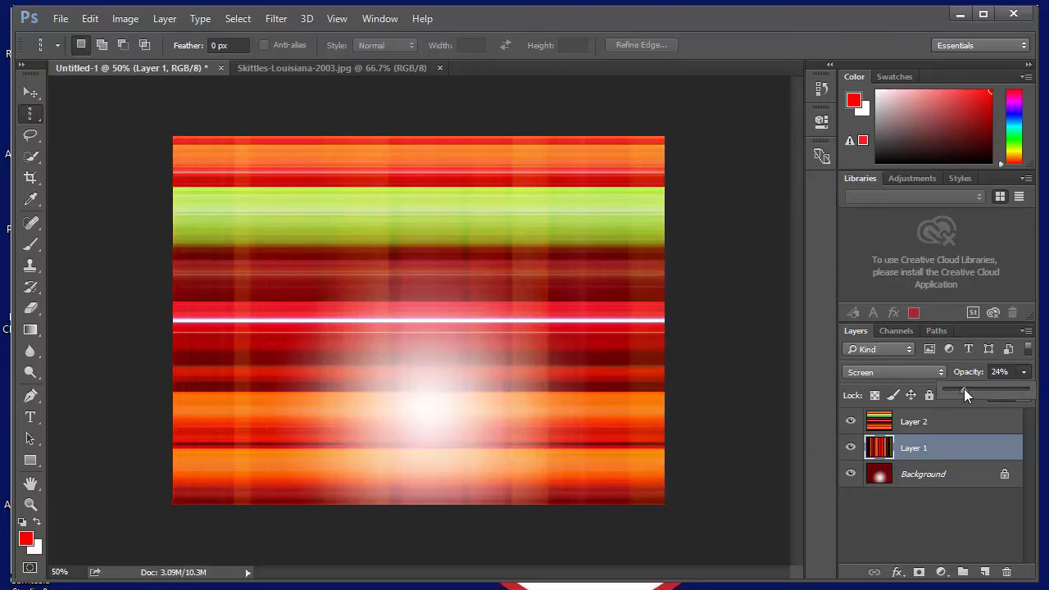
{"action": "left_click", "coordinate": [906, 425]}
{"action": "left_click", "coordinate": [1024, 372]}
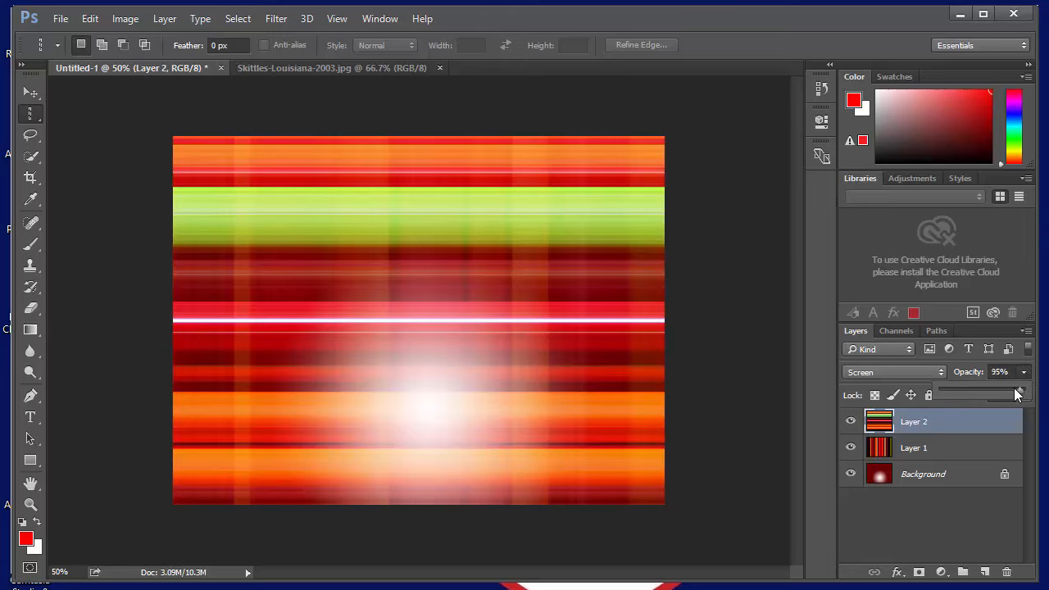
{"action": "left_click_drag", "start_coordinate": [1022, 391], "coordinate": [960, 391]}
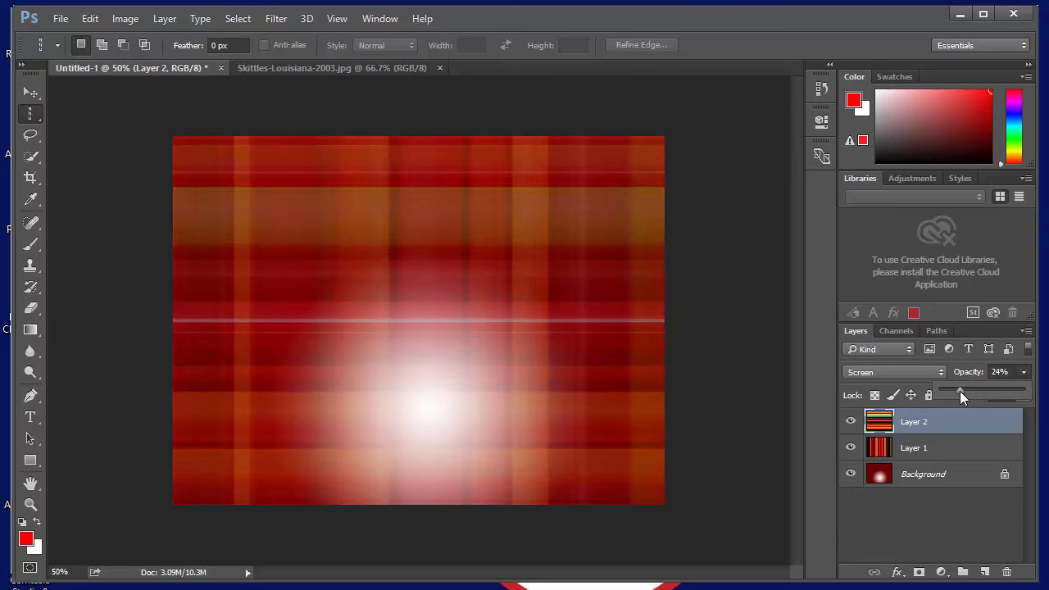
- Try a solid red fill on the Background layer and replace it with solid white
{"action": "left_click", "coordinate": [881, 487]}
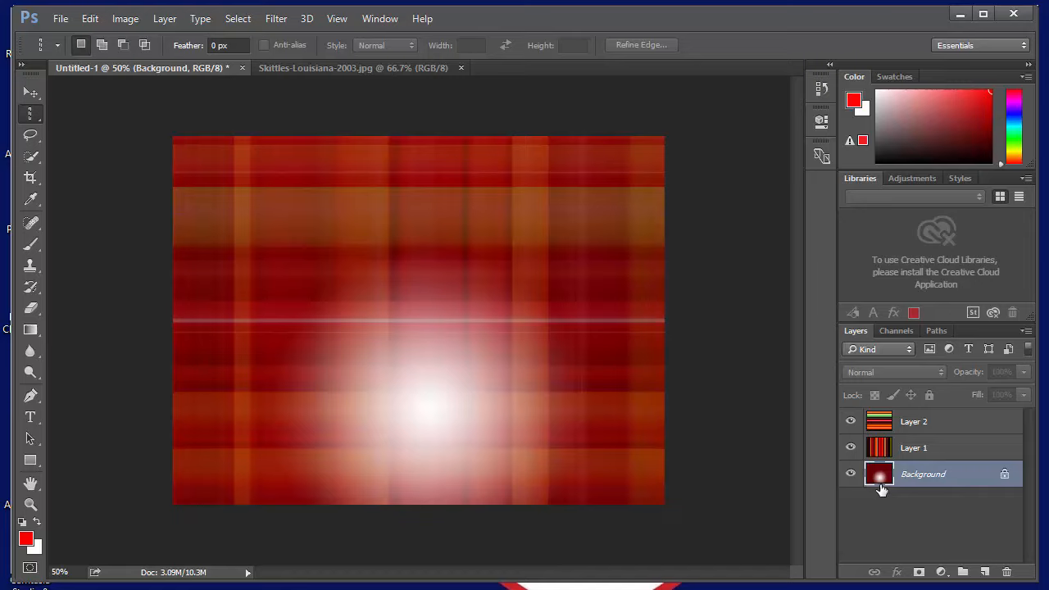
{"action": "key", "text": "alt+space"}
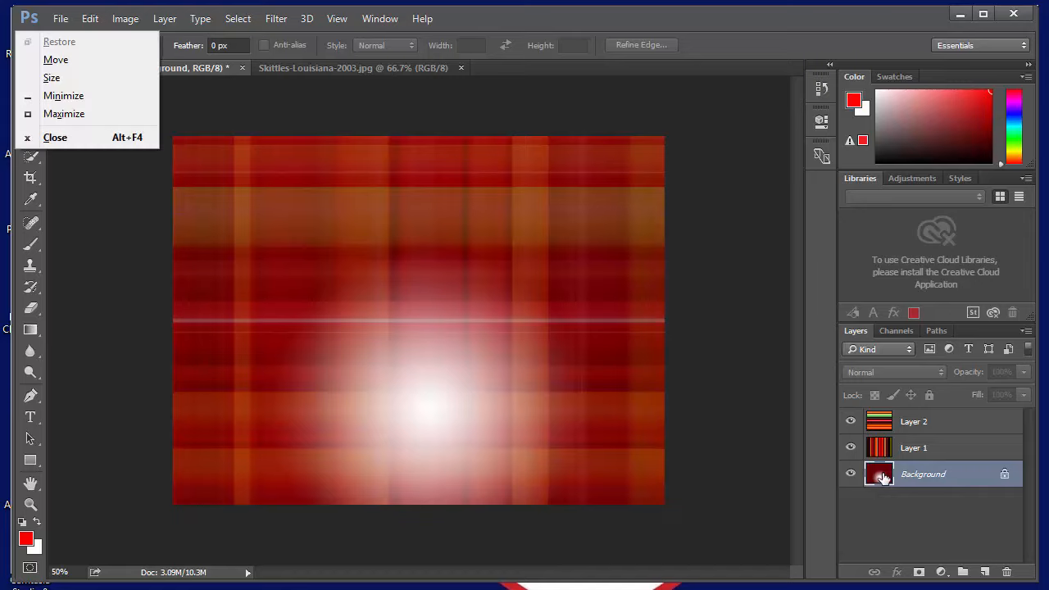
{"action": "key", "text": "Escape"}
{"action": "key", "text": "alt+BackSpace"}
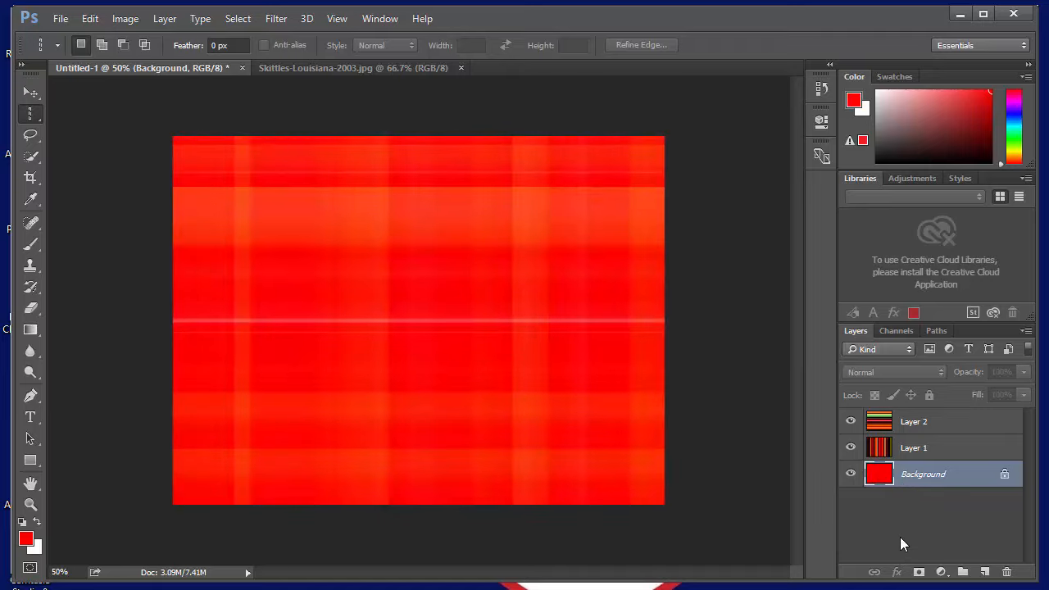
{"action": "key", "text": "ctrl+BackSpace"}
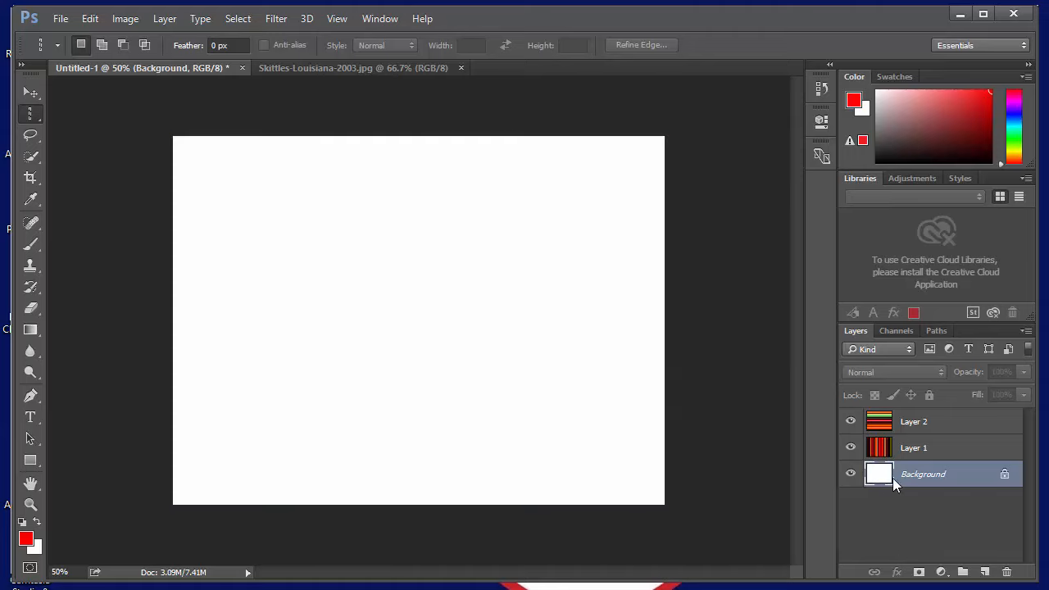
- Try the Lighter Color blend mode on Layer 1
{"action": "left_click", "coordinate": [875, 448]}
{"action": "left_click", "coordinate": [885, 375]}
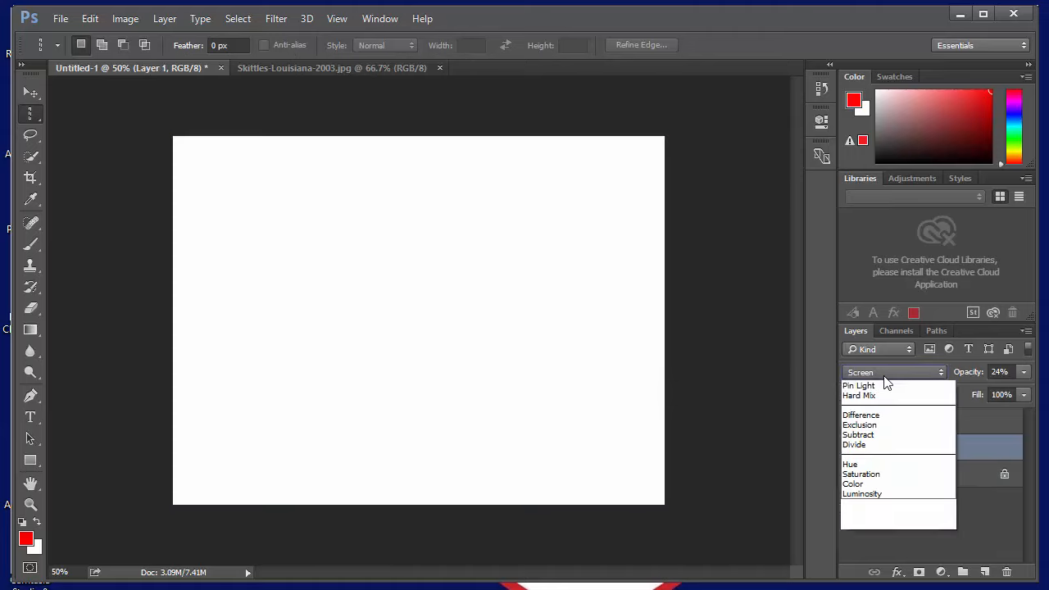
{"action": "left_click", "coordinate": [878, 514]}
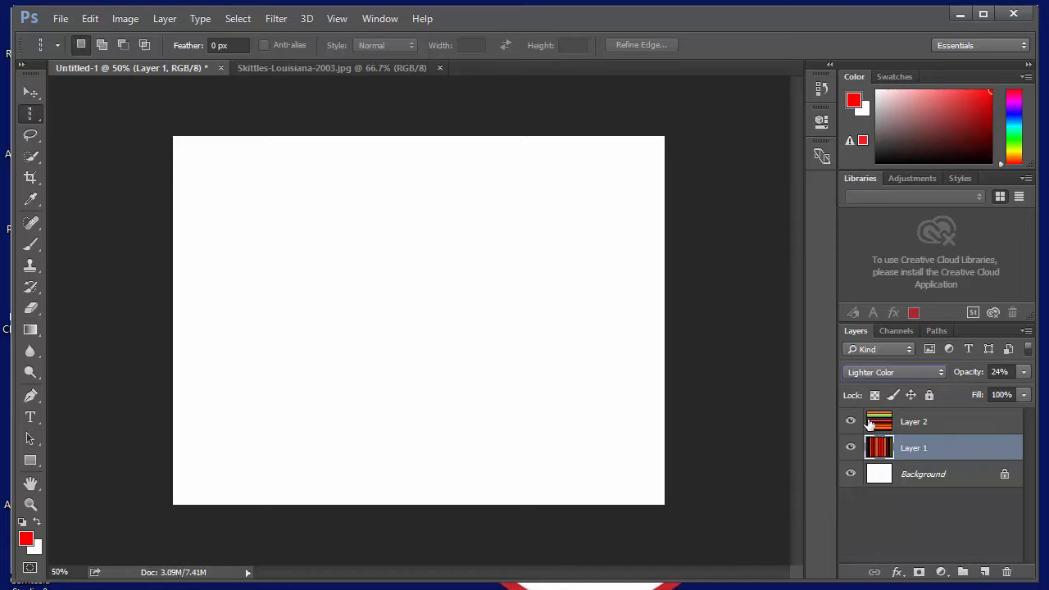
- Set the blend mode of both Layer 1 and Layer 2 to Normal
{"action": "left_click", "coordinate": [871, 374]}
{"action": "left_click", "coordinate": [861, 382]}
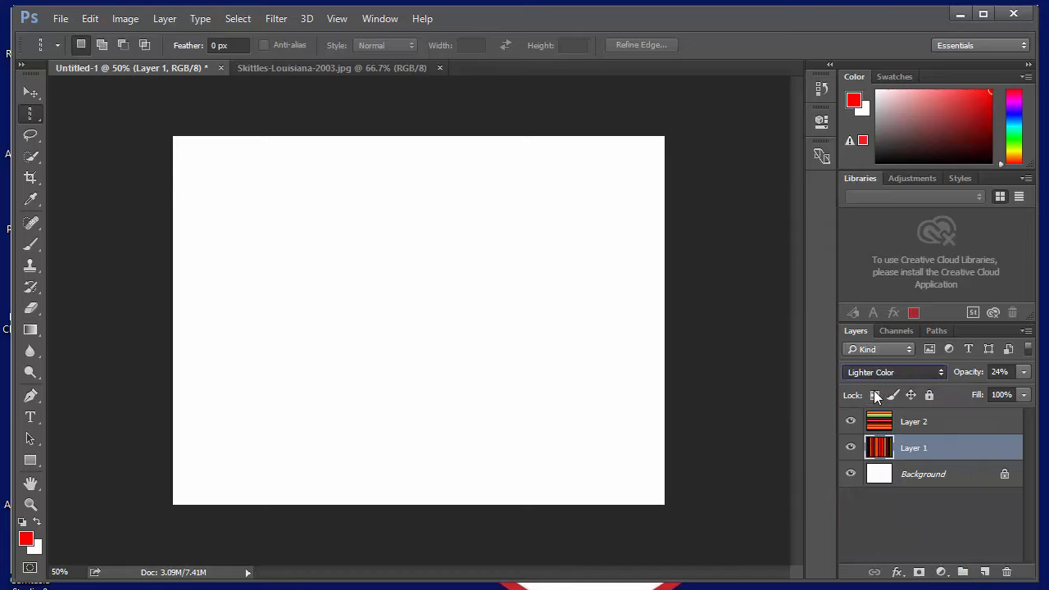
{"action": "left_click", "coordinate": [874, 421]}
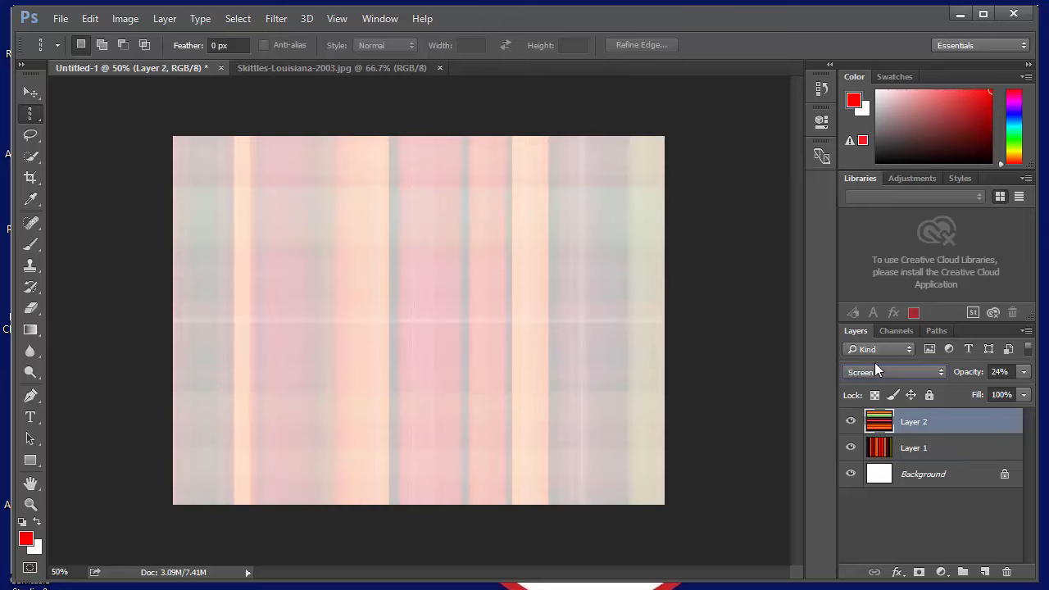
{"action": "left_click", "coordinate": [874, 371]}
{"action": "left_click", "coordinate": [857, 386]}
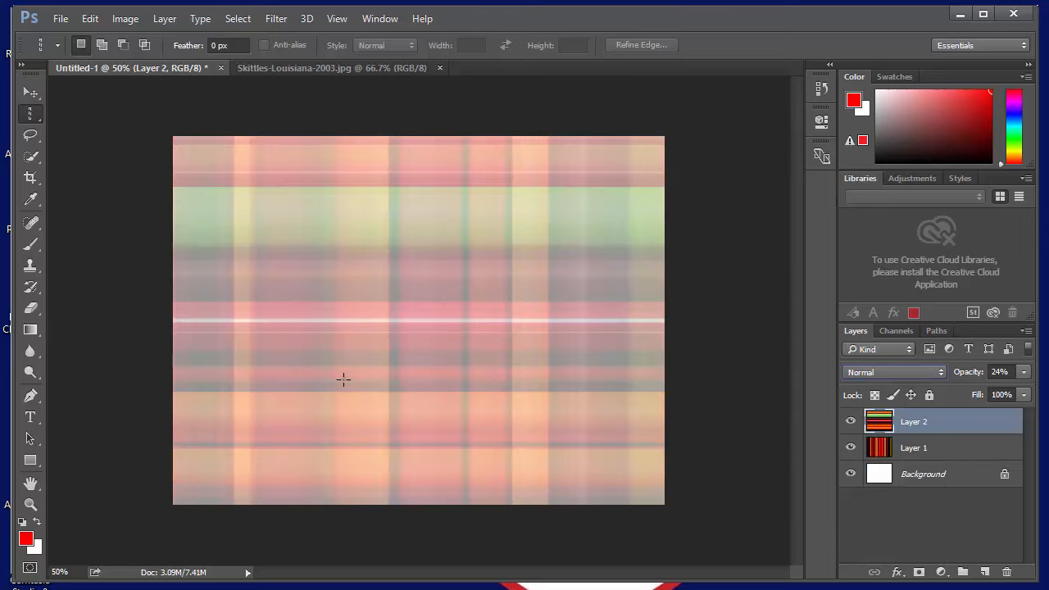
{"action": "right_click", "coordinate": [31, 117]}
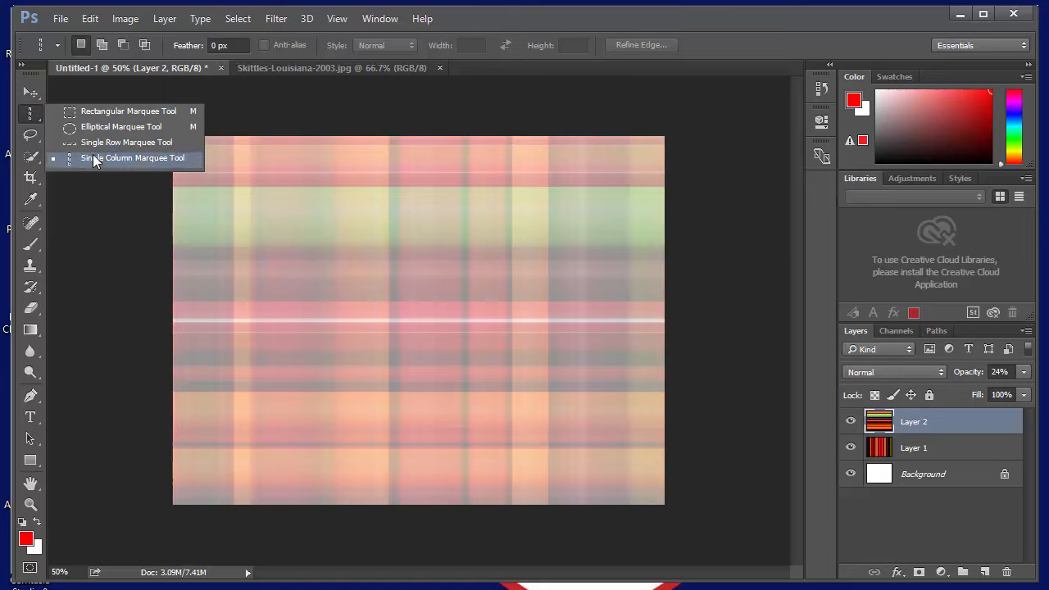
{"action": "left_click", "coordinate": [169, 158]}
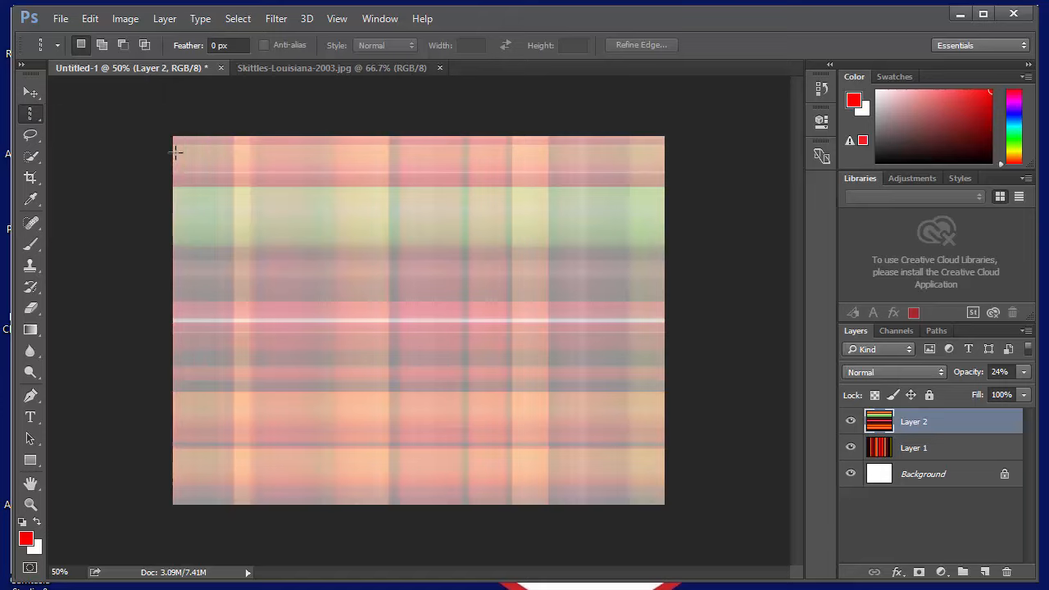